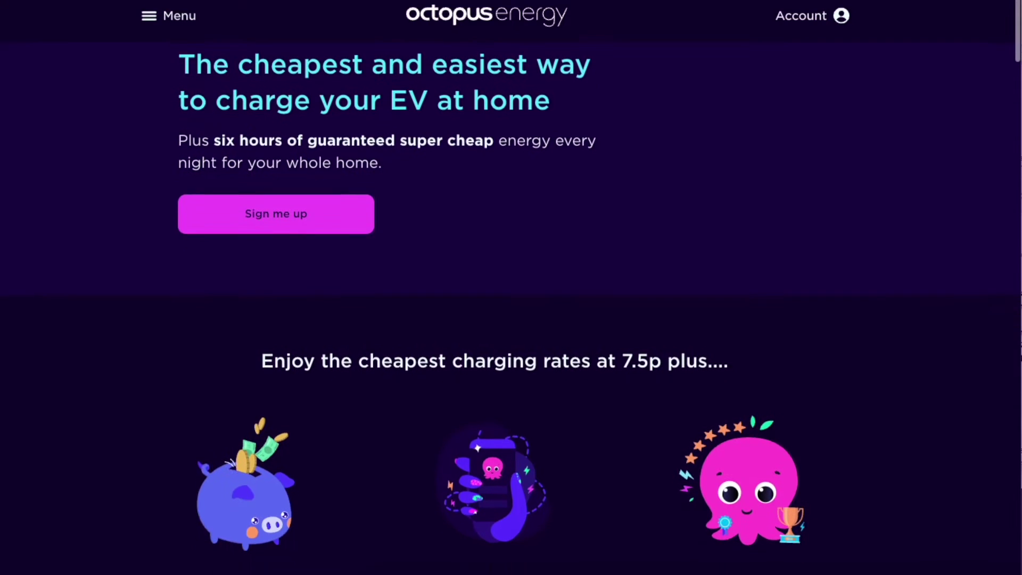
- Scroll down the Octopus Energy EV charging page to read the 7.5p rates and £800 savings benefits
{"action": "scroll", "coordinate": [511, 307], "scroll_direction": "down", "scroll_amount": 2}
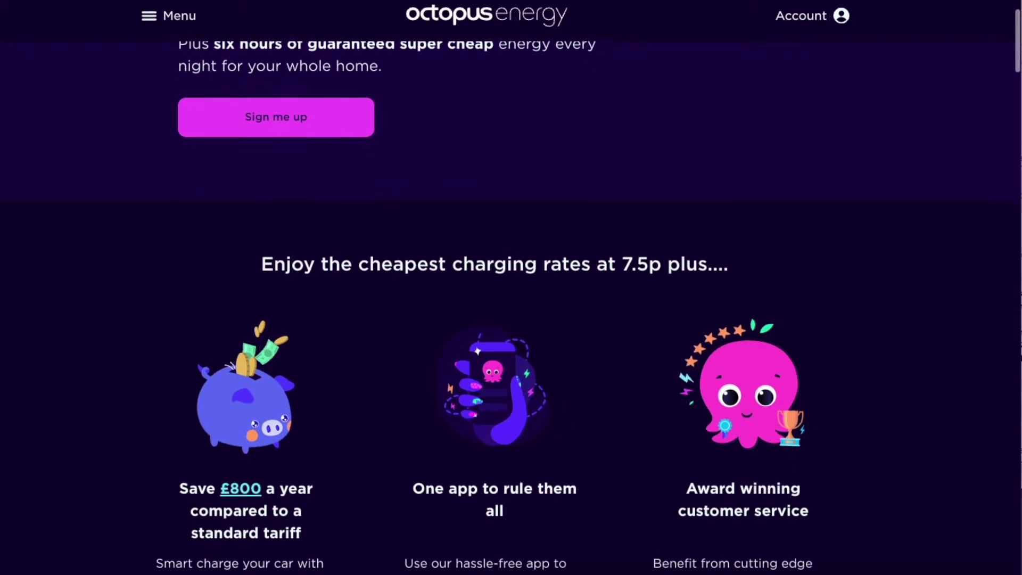
{"action": "scroll", "coordinate": [511, 306], "scroll_direction": "down", "scroll_amount": 3}
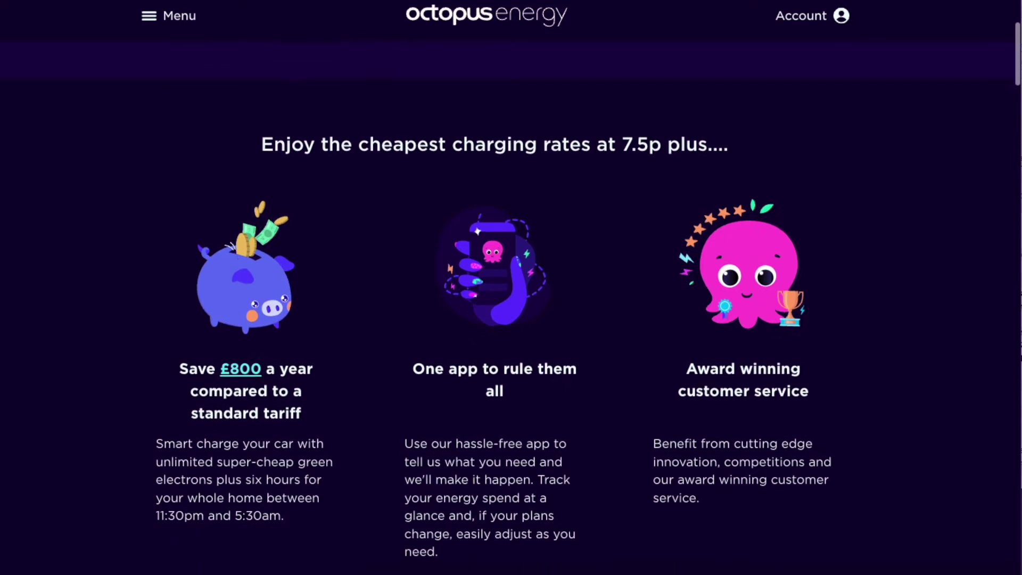
{"action": "scroll", "coordinate": [511, 306], "scroll_direction": "down", "scroll_amount": 2}
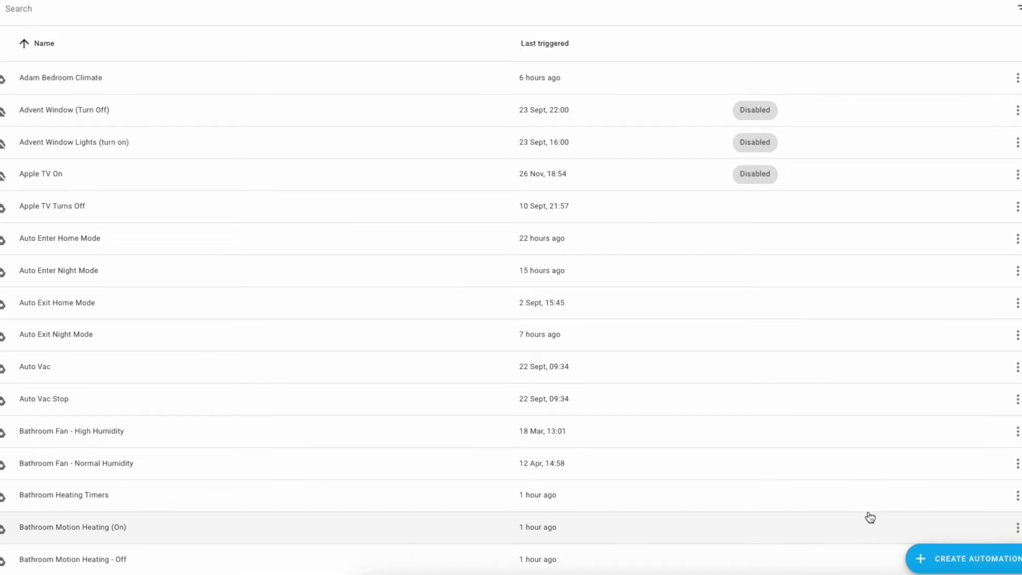
- Create a new empty automation with a Numeric state trigger
{"action": "left_click", "coordinate": [963, 565]}
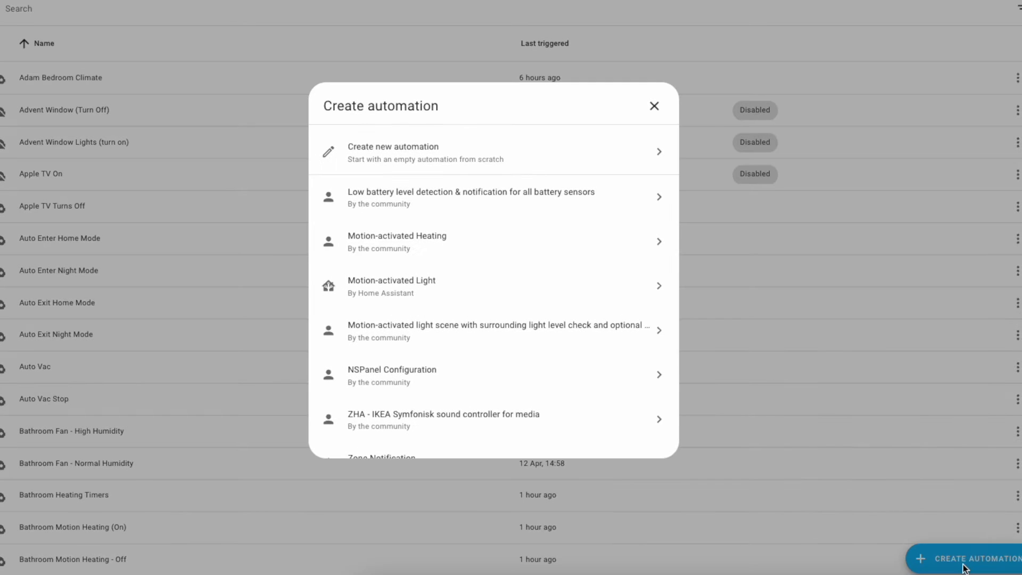
{"action": "left_click", "coordinate": [537, 165]}
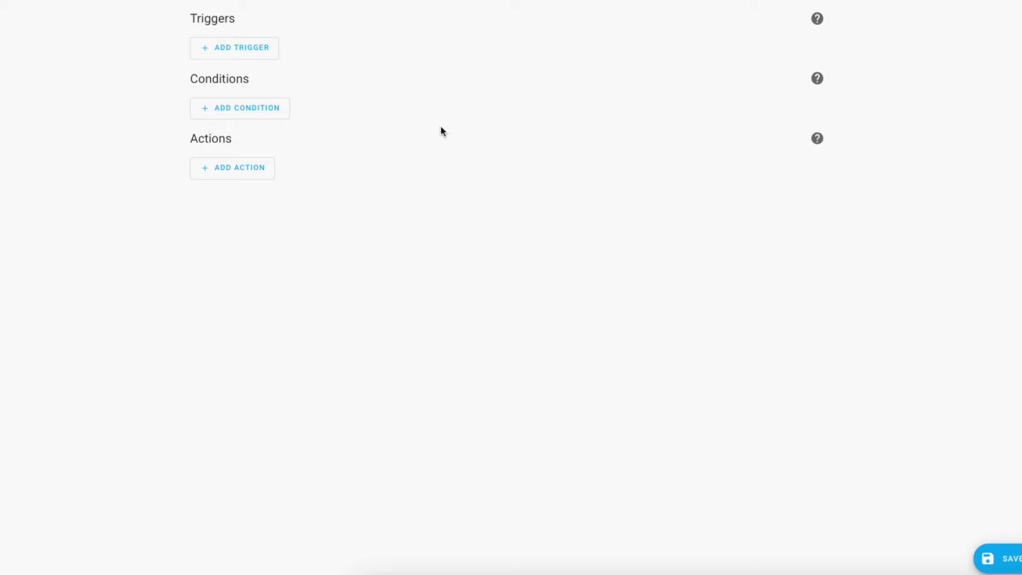
{"action": "left_click", "coordinate": [242, 52]}
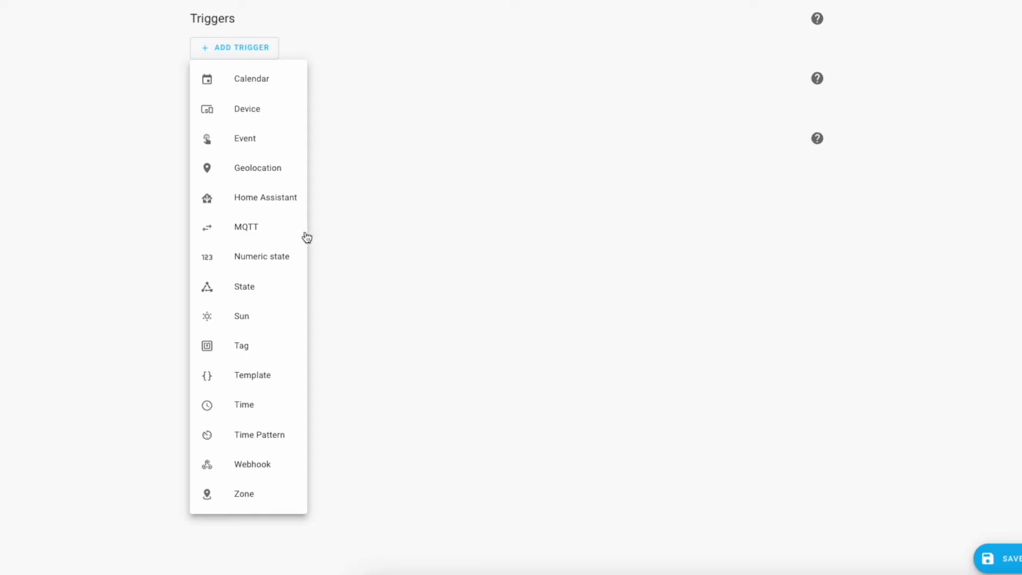
{"action": "left_click", "coordinate": [285, 259]}
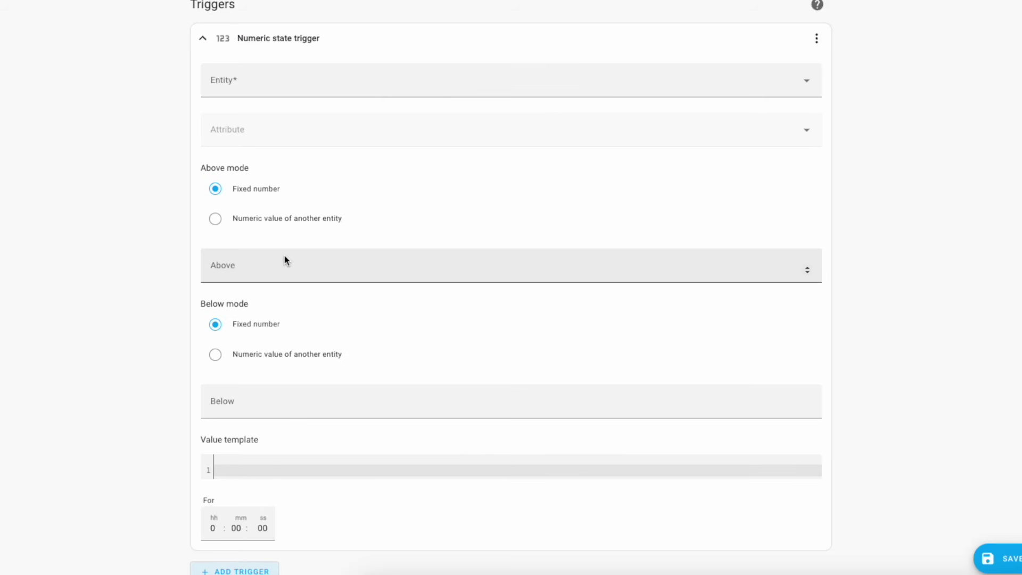
- Set the trigger entity to EV Charger Power with an Above threshold of 500
{"action": "left_click", "coordinate": [282, 81]}
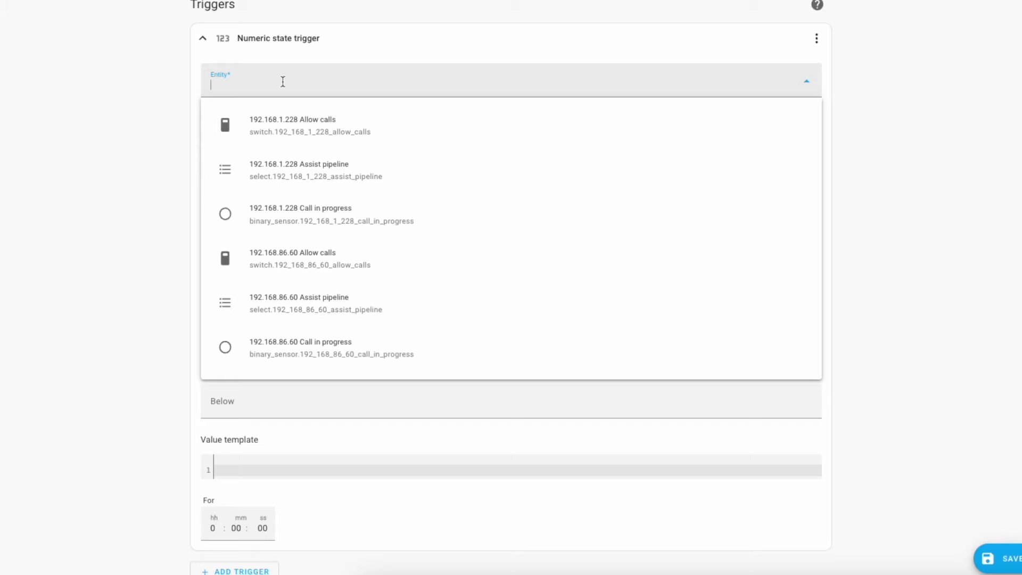
{"action": "type", "text": "ev ca"}
{"action": "key", "text": "BackSpace"}
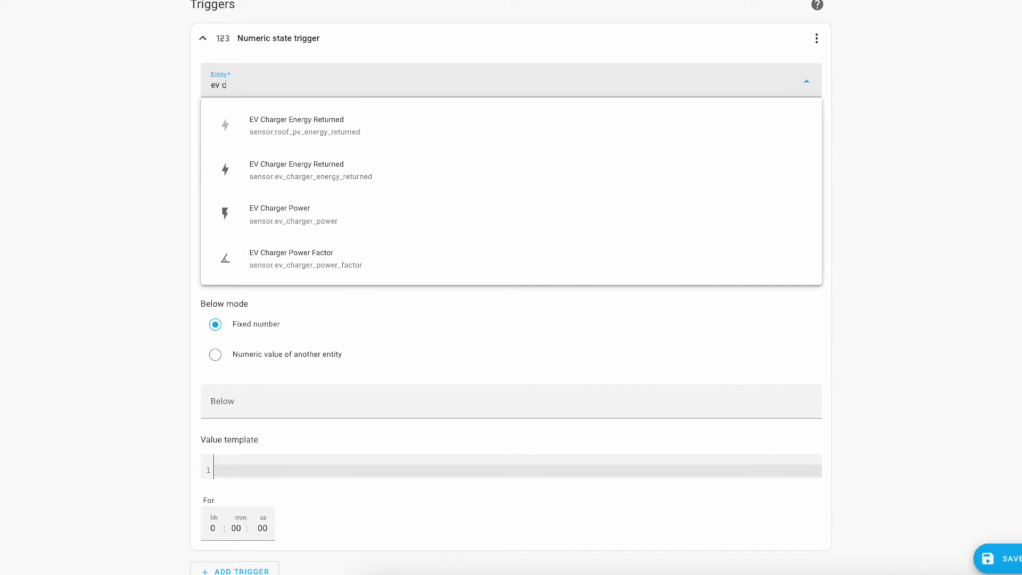
{"action": "type", "text": "h"}
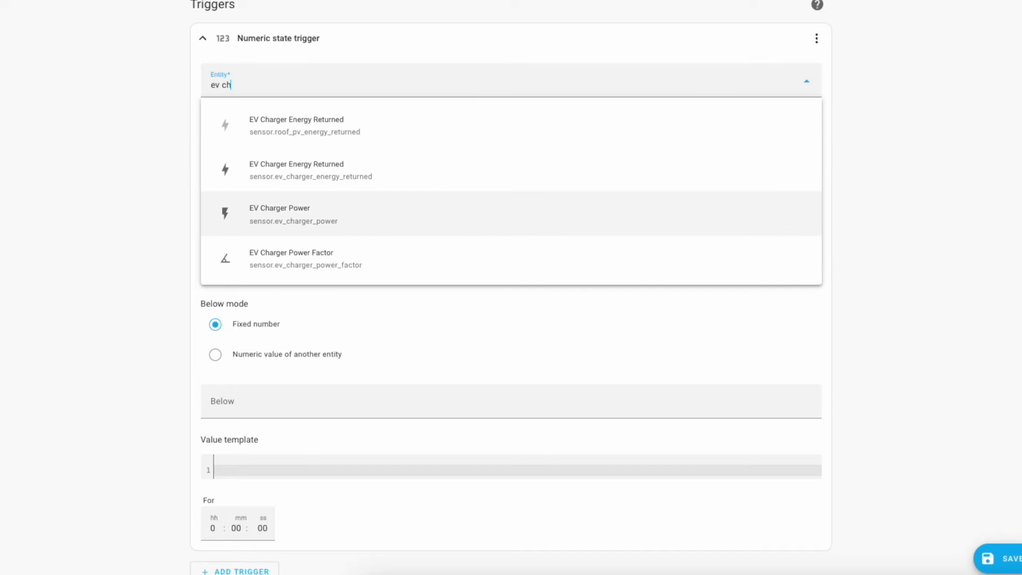
{"action": "left_click", "coordinate": [298, 207]}
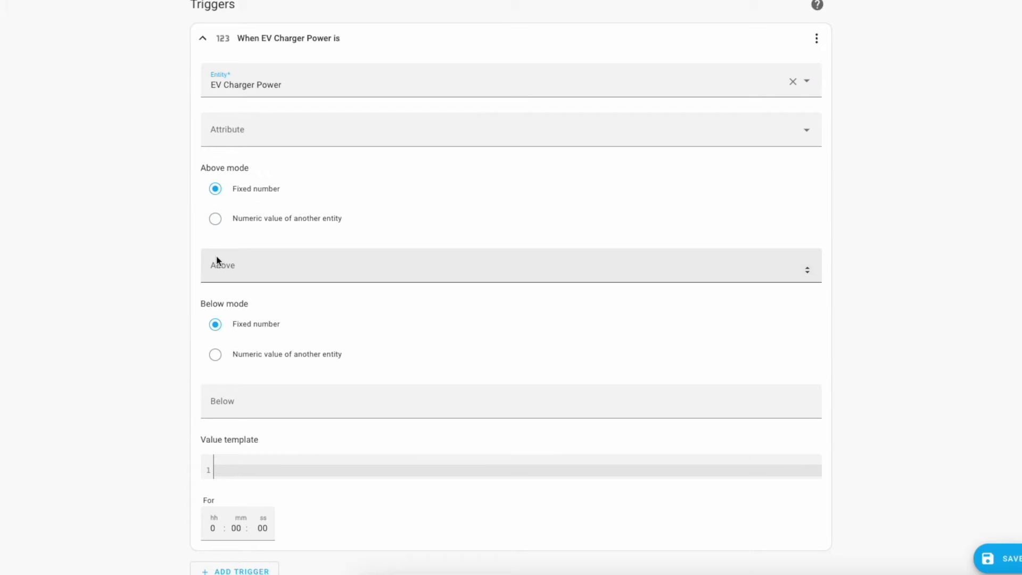
{"action": "left_click", "coordinate": [224, 276]}
{"action": "type", "text": "500"}
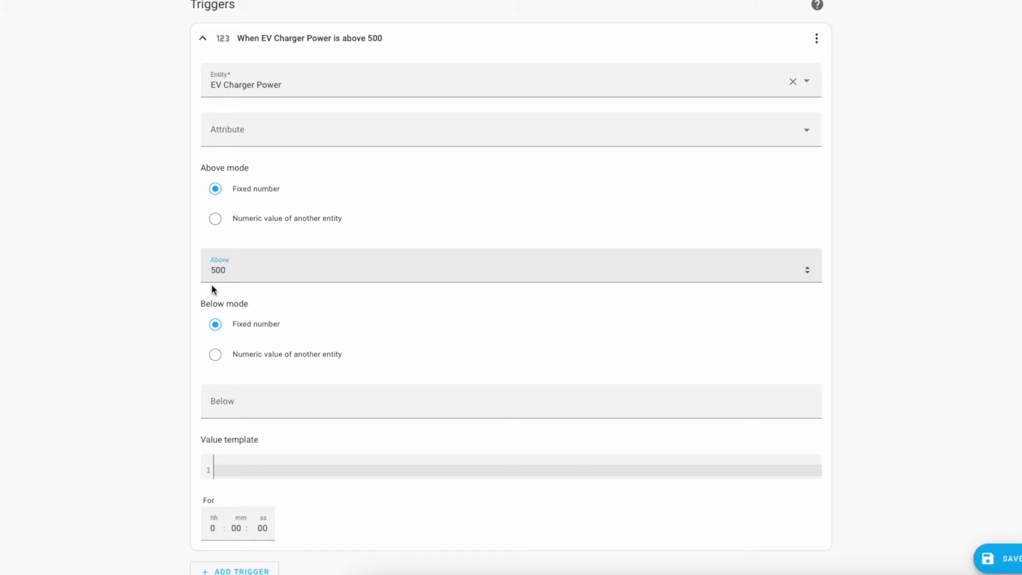
- Make the trigger require the condition to hold for 26 seconds
{"action": "scroll", "coordinate": [160, 353], "scroll_direction": "down", "scroll_amount": 1}
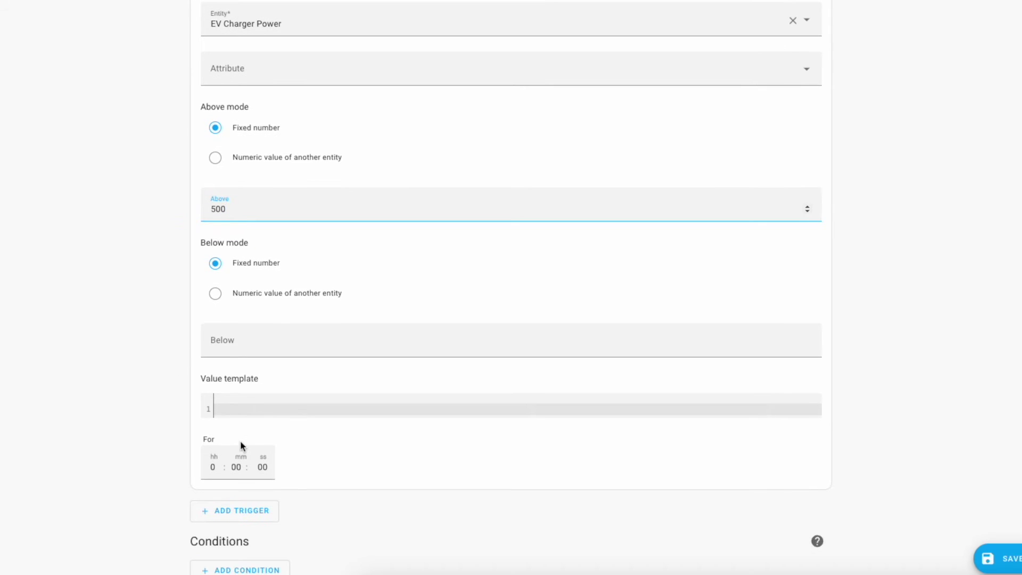
{"action": "left_click", "coordinate": [262, 467]}
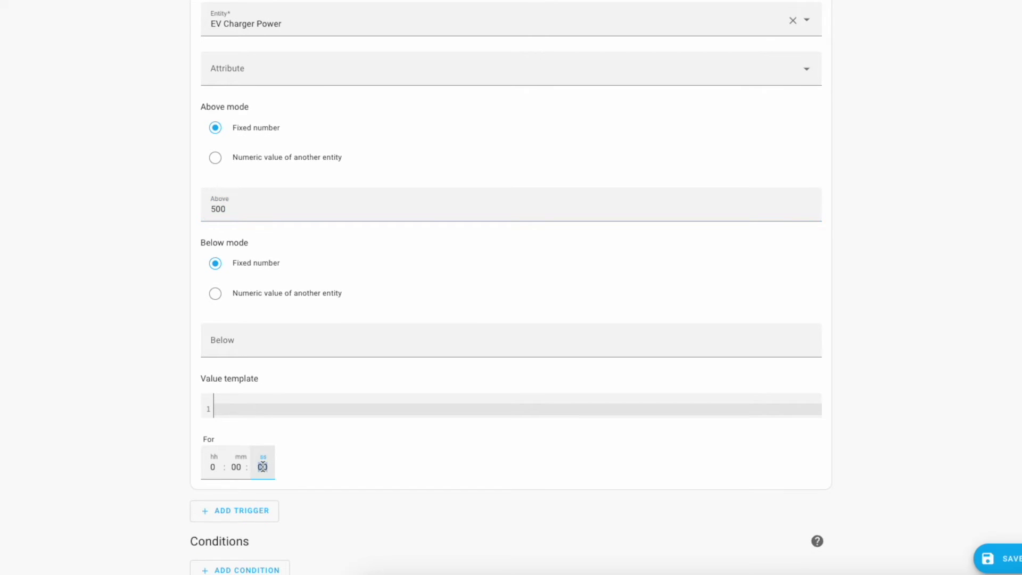
{"action": "key", "text": "BackSpace"}
{"action": "type", "text": "30"}
{"action": "scroll", "coordinate": [511, 288], "scroll_direction": "down", "scroll_amount": 1}
{"action": "key", "text": "Down"}
{"action": "key", "text": "Down"}
{"action": "key", "text": "Down"}
{"action": "key", "text": "Down"}
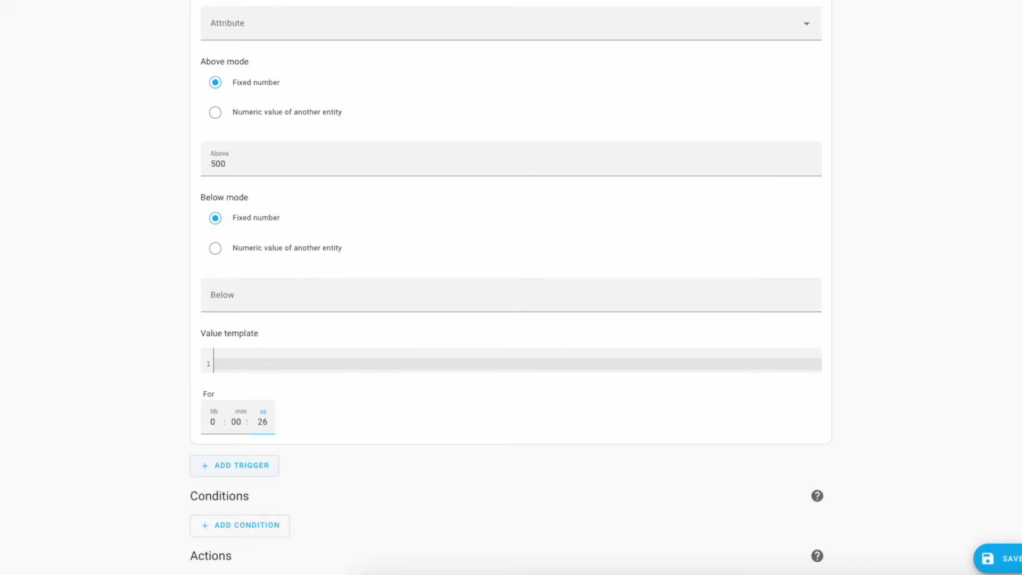
{"action": "scroll", "coordinate": [510, 287], "scroll_direction": "up", "scroll_amount": 3}
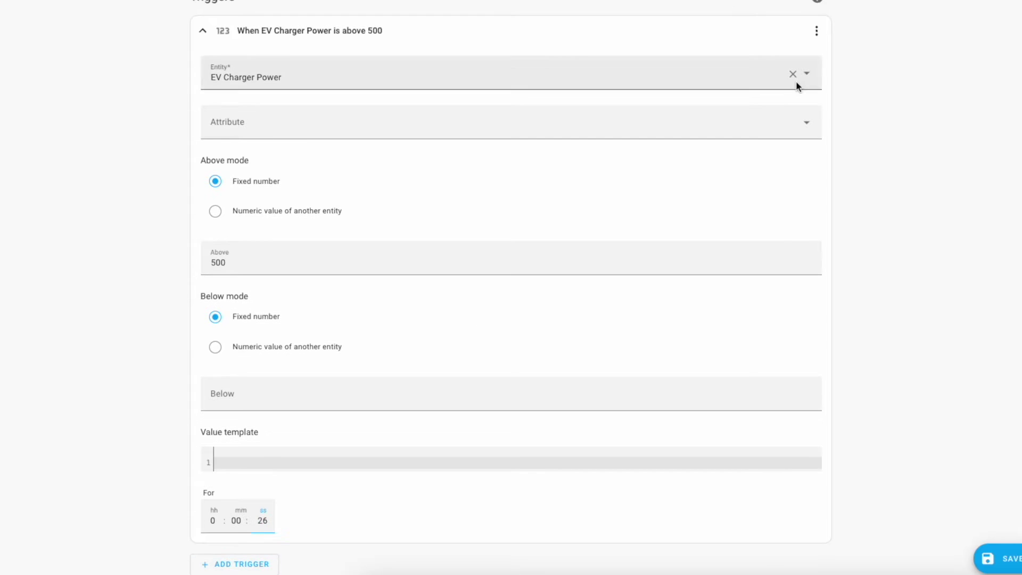
- Give the trigger the ID 'EV Charging Started'
{"action": "left_click", "coordinate": [817, 39]}
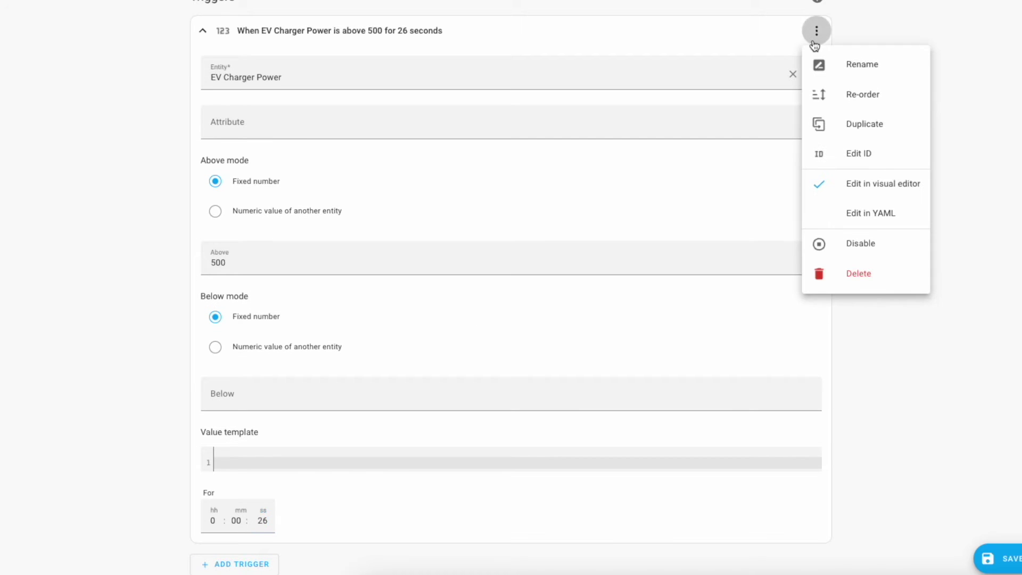
{"action": "left_click", "coordinate": [825, 157]}
{"action": "left_click", "coordinate": [333, 76]}
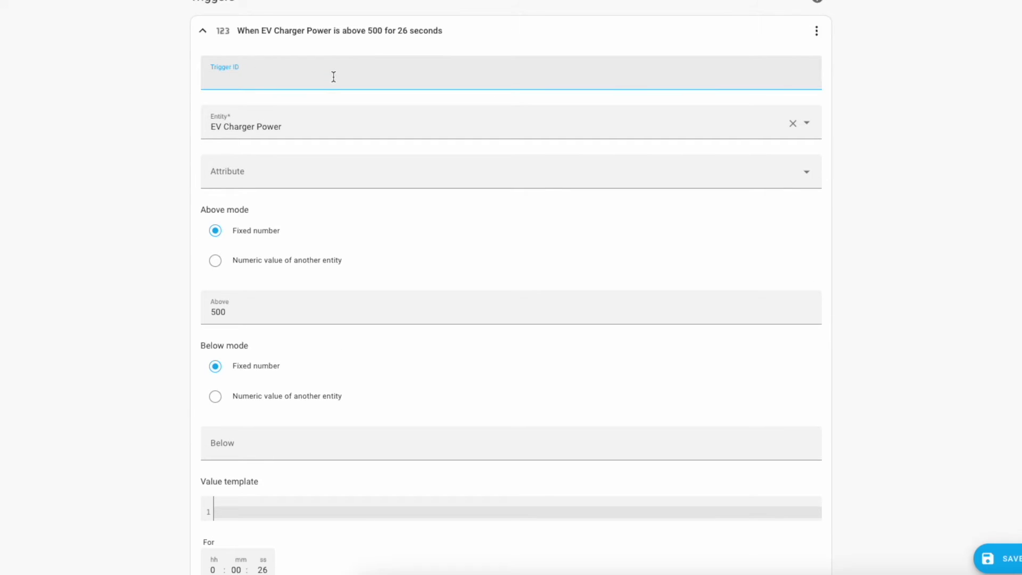
{"action": "type", "text": "E"}
{"action": "type", "text": "V Chargunb"}
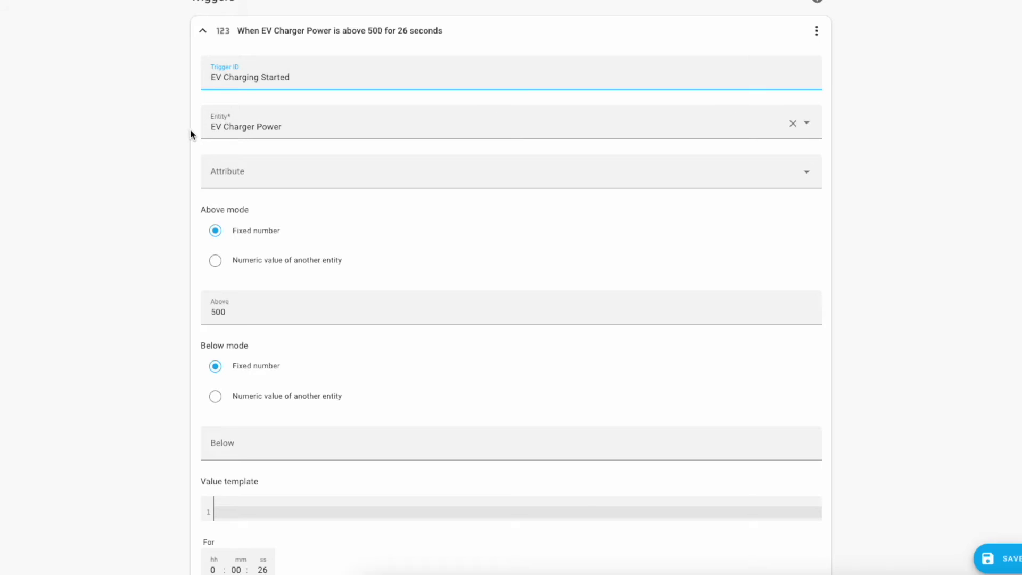
{"action": "scroll", "coordinate": [192, 135], "scroll_direction": "down", "scroll_amount": 3}
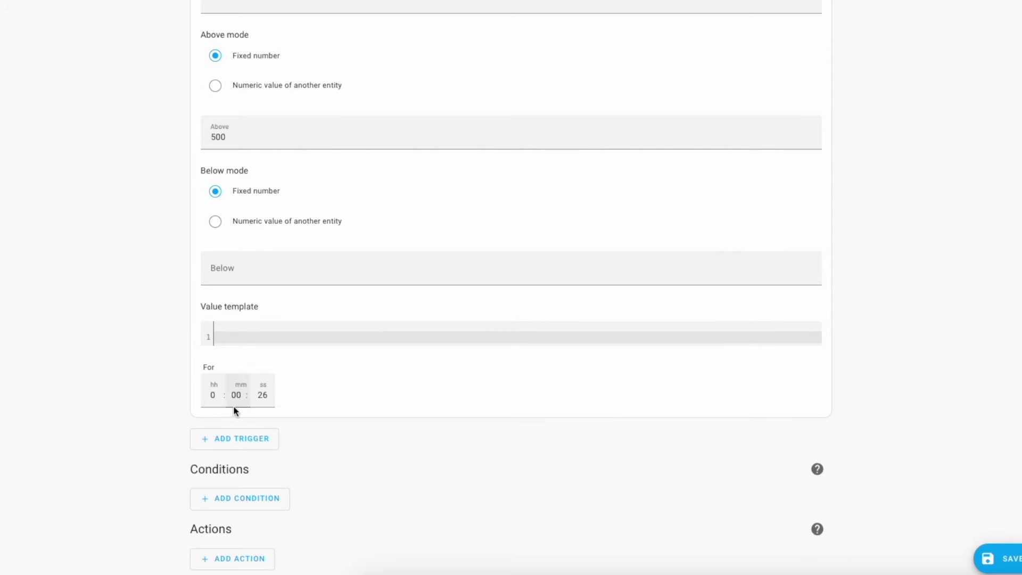
{"action": "left_click", "coordinate": [242, 444]}
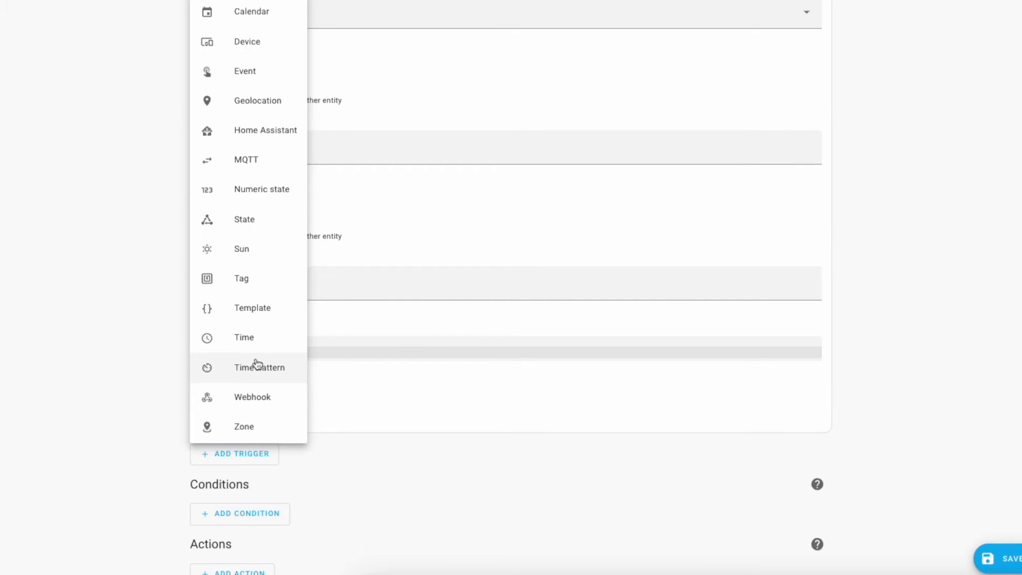
- Add a second Numeric state trigger on EV Charger Power with Below 50
{"action": "left_click", "coordinate": [267, 192]}
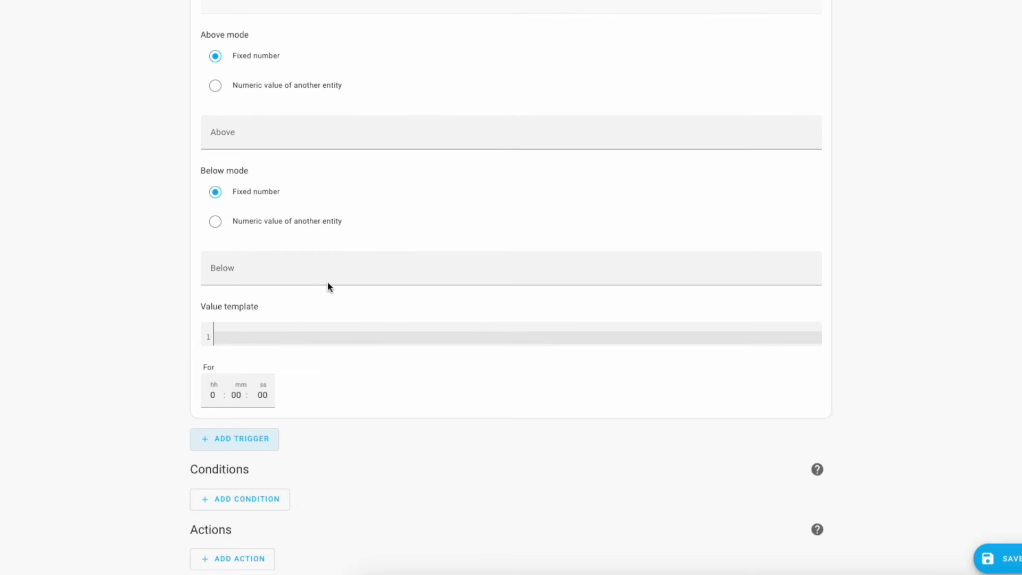
{"action": "scroll", "coordinate": [330, 280], "scroll_direction": "up", "scroll_amount": 3}
{"action": "left_click", "coordinate": [328, 96]}
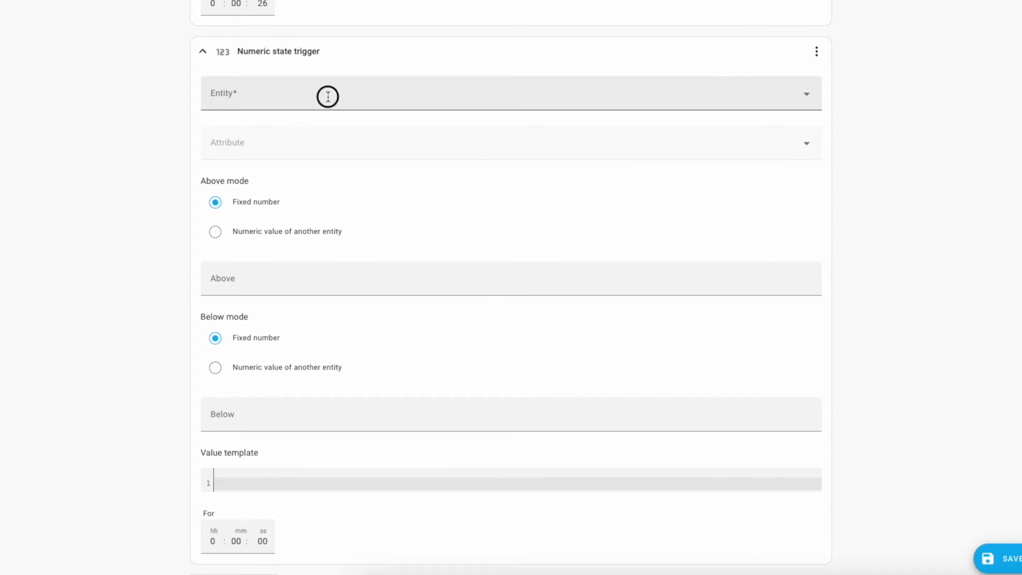
{"action": "type", "text": "ev cha"}
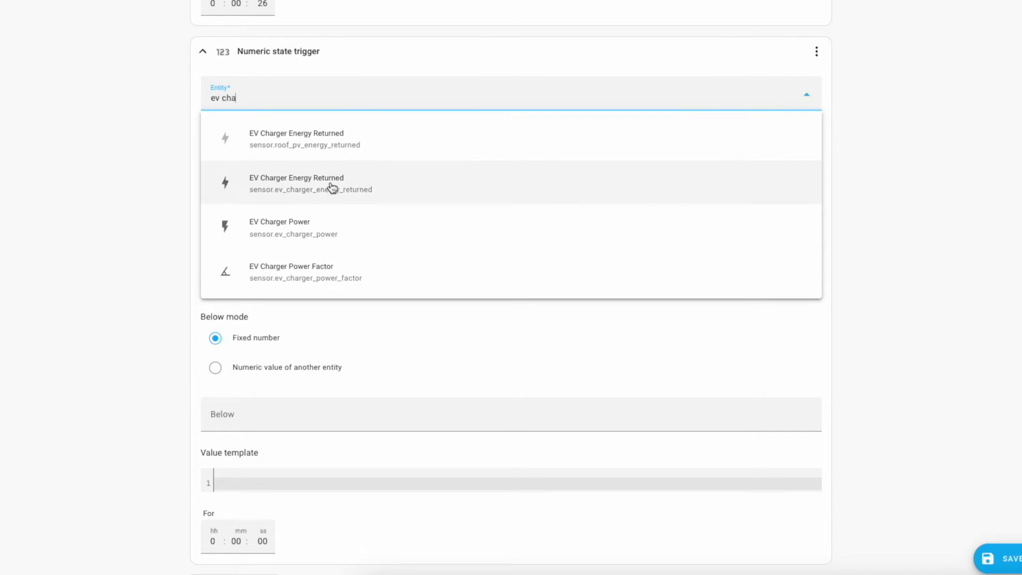
{"action": "left_click", "coordinate": [316, 219]}
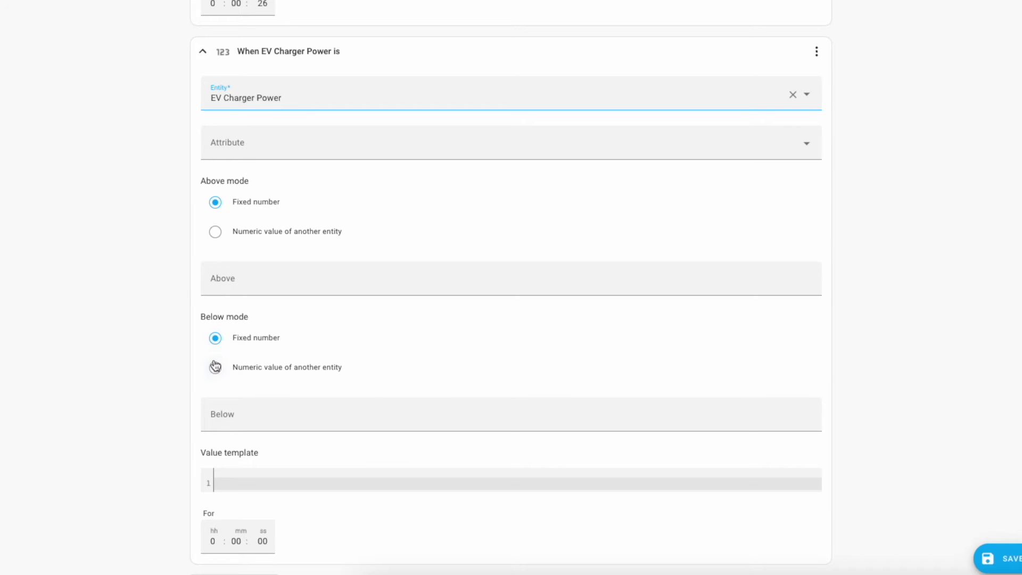
{"action": "left_click", "coordinate": [227, 420]}
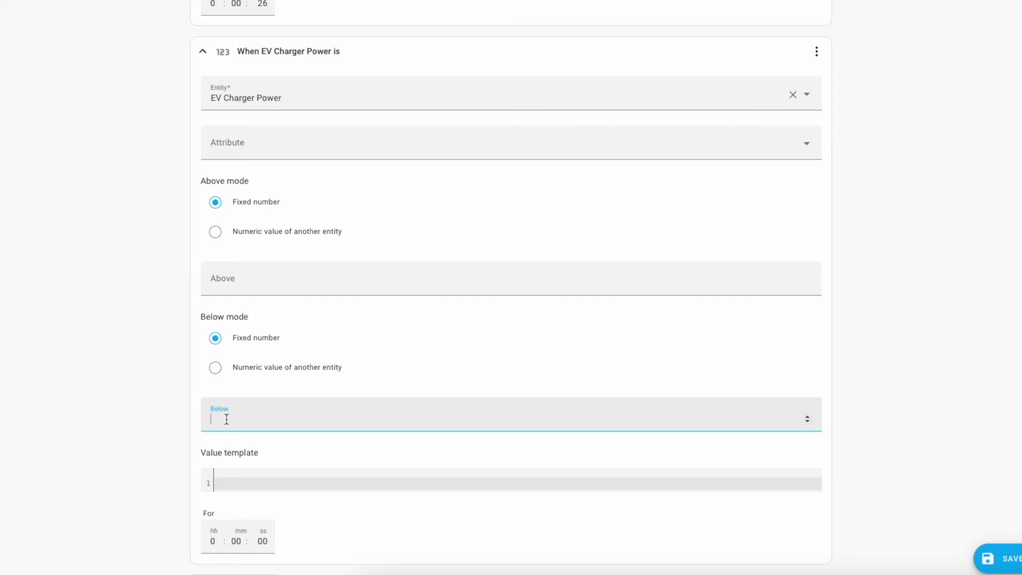
{"action": "type", "text": "50"}
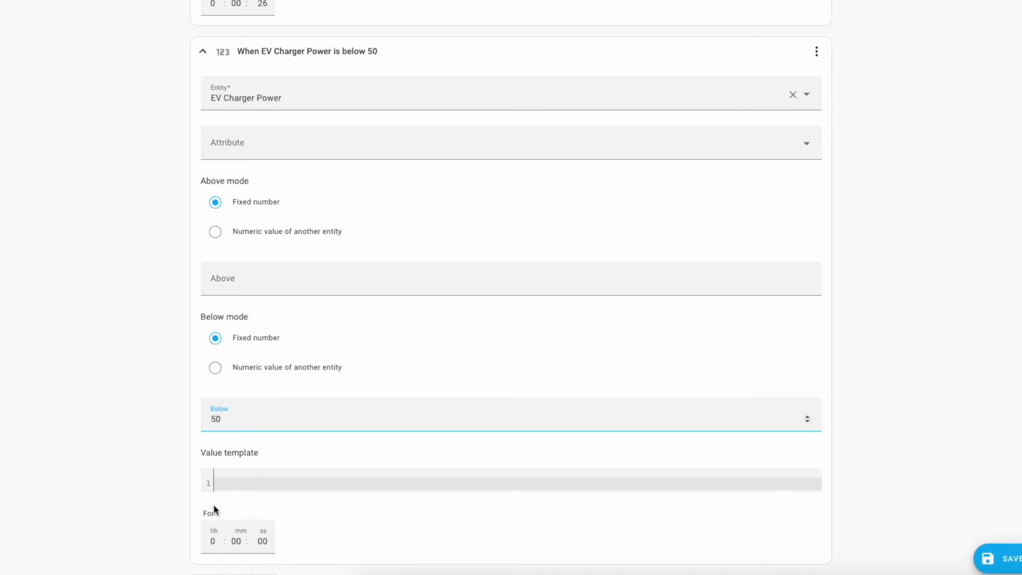
- Set the second trigger's duration to 10 seconds
{"action": "left_click", "coordinate": [264, 541]}
{"action": "type", "text": "1"}
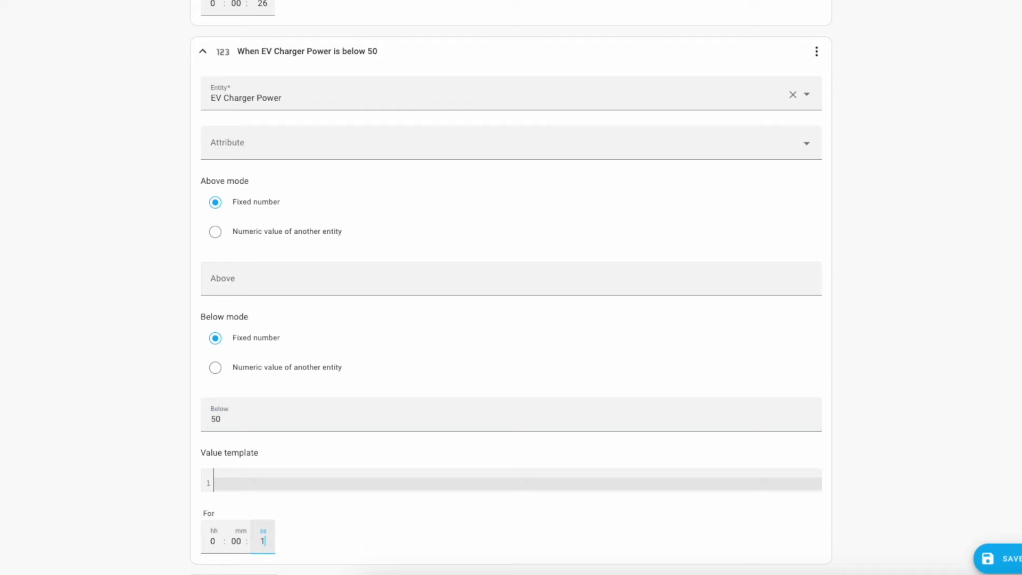
{"action": "type", "text": "0"}
{"action": "left_click", "coordinate": [149, 520]}
{"action": "scroll", "coordinate": [123, 511], "scroll_direction": "down", "scroll_amount": 3}
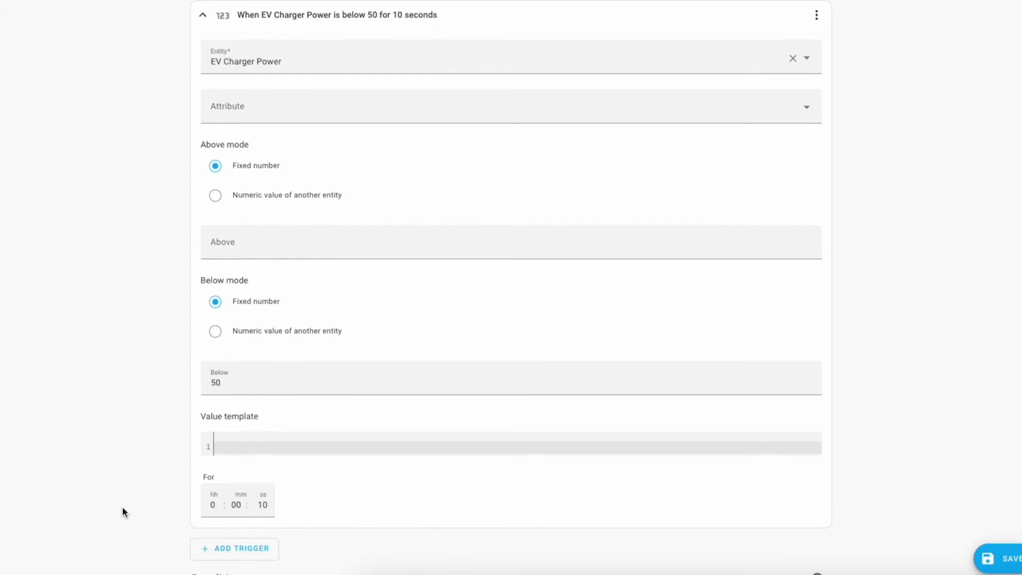
{"action": "scroll", "coordinate": [123, 511], "scroll_direction": "up", "scroll_amount": 5}
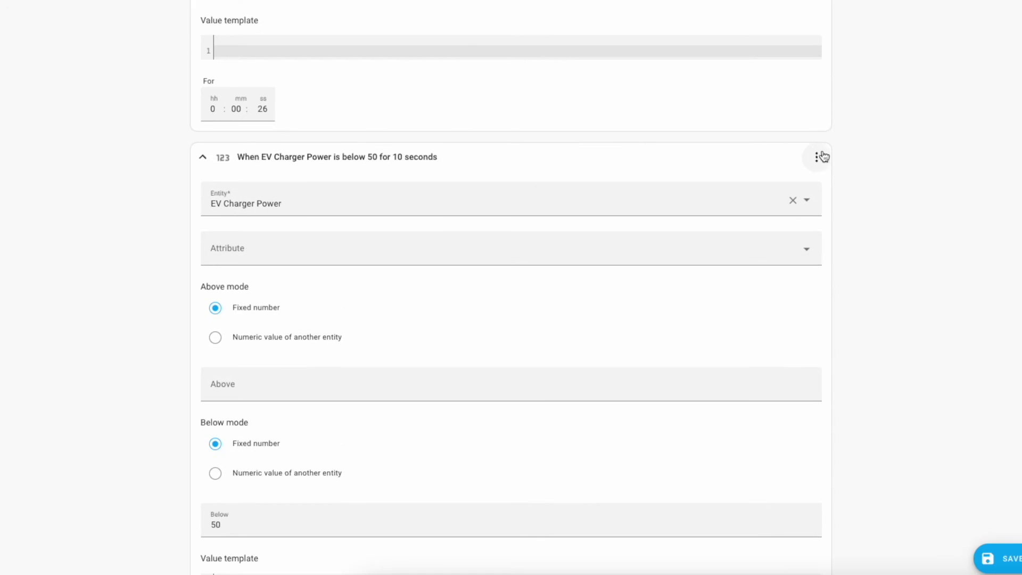
{"action": "scroll", "coordinate": [794, 160], "scroll_direction": "up", "scroll_amount": 4}
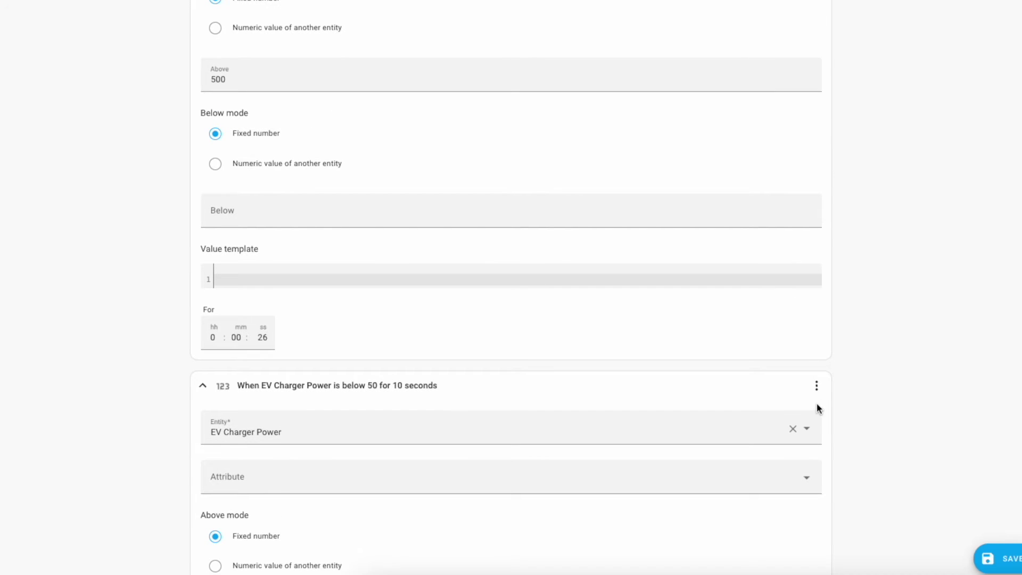
- Enable a trigger ID field on the below-50 trigger
{"action": "left_click", "coordinate": [818, 397]}
{"action": "left_click", "coordinate": [878, 229]}
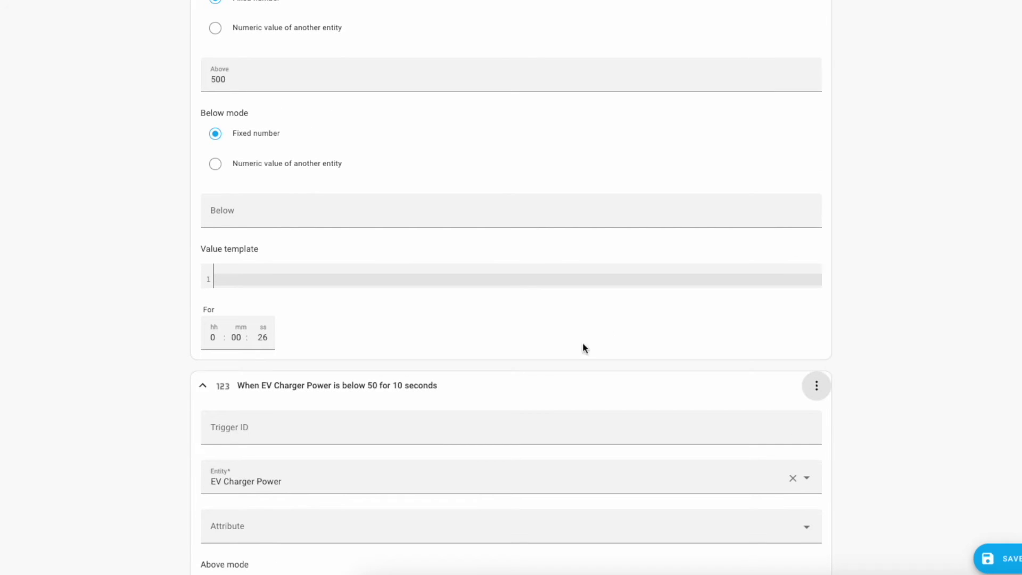
{"action": "left_click", "coordinate": [448, 425]}
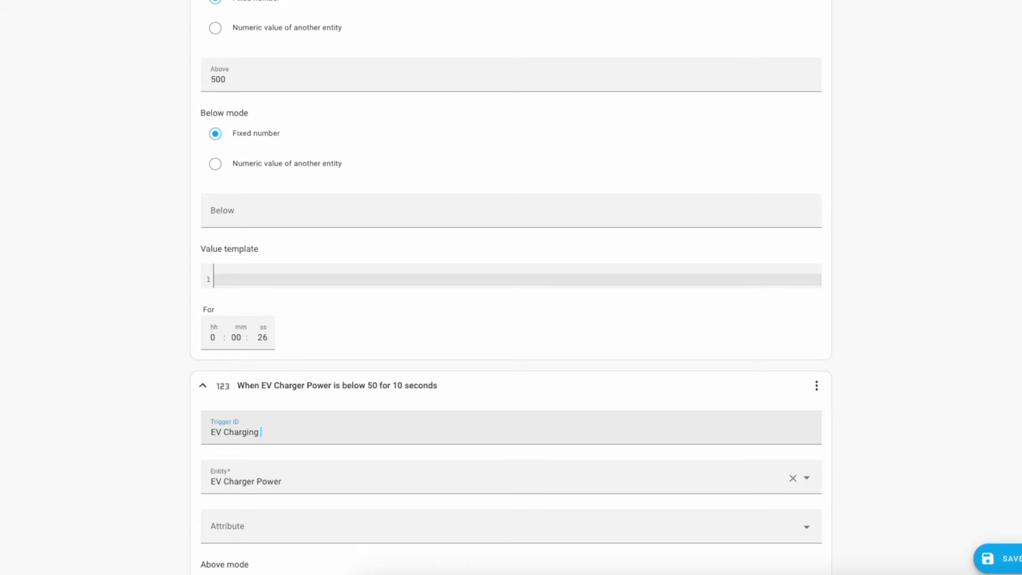
{"action": "scroll", "coordinate": [511, 288], "scroll_direction": "down", "scroll_amount": 10}
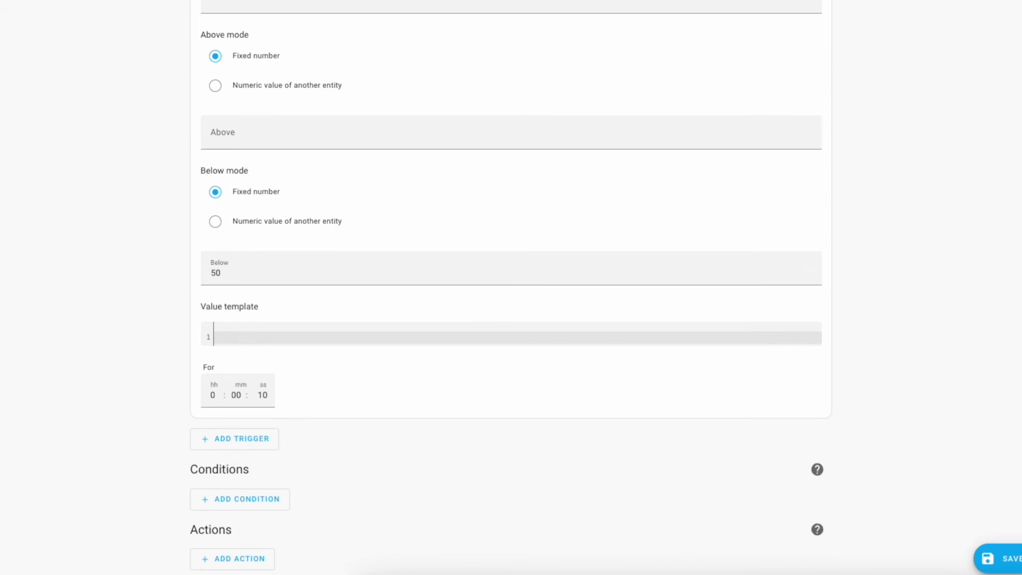
- Add a Choose action whose Option 1 has a Triggered by EV Charging Started condition
{"action": "left_click", "coordinate": [240, 562]}
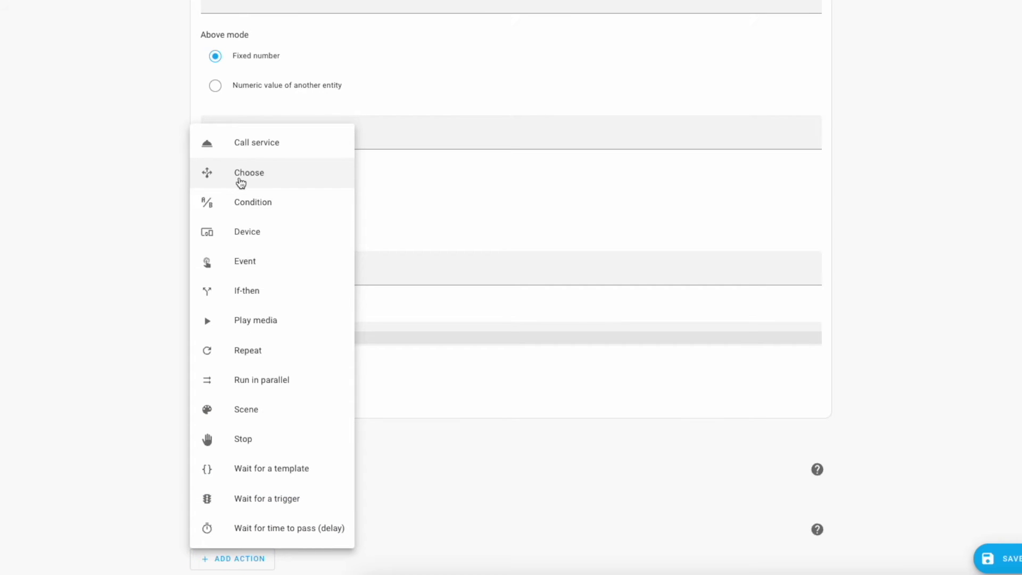
{"action": "left_click", "coordinate": [241, 183]}
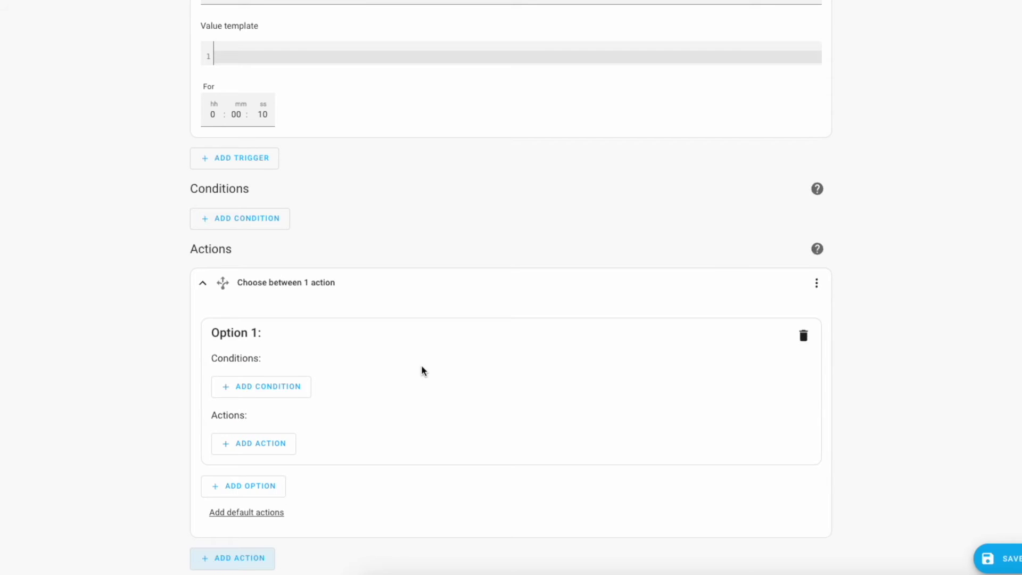
{"action": "left_click", "coordinate": [276, 392]}
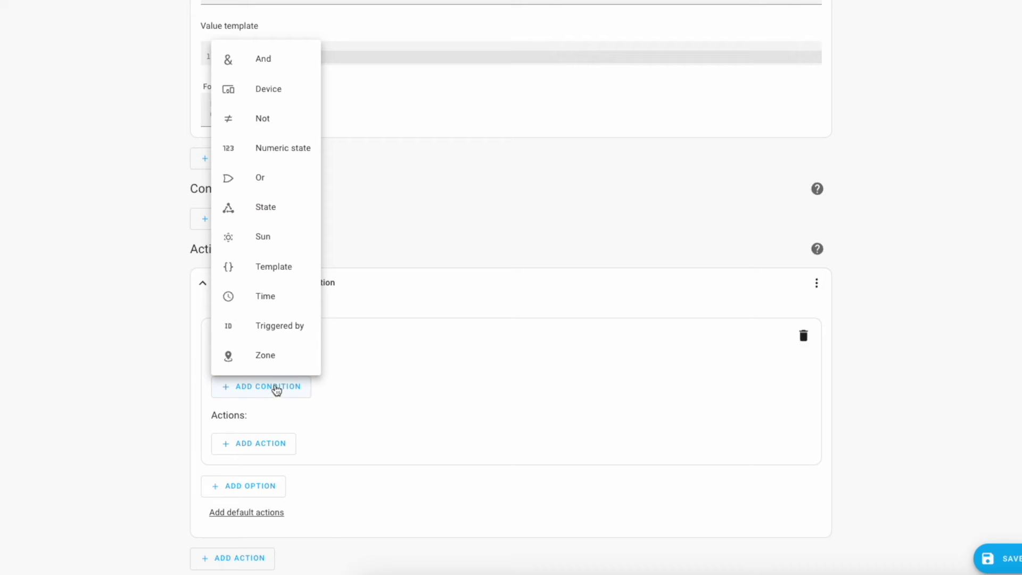
{"action": "left_click", "coordinate": [294, 327]}
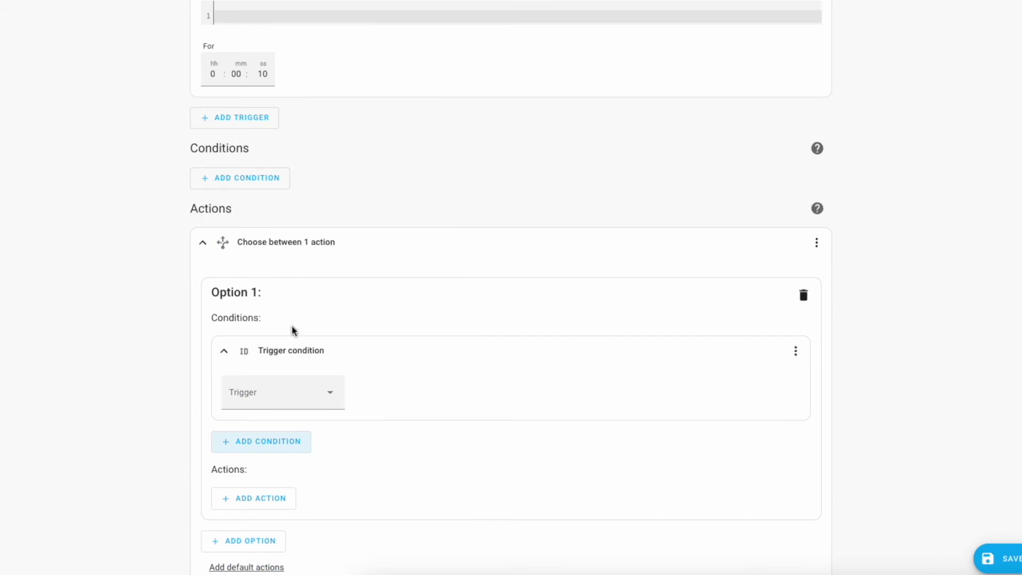
{"action": "left_click", "coordinate": [284, 394]}
{"action": "left_click", "coordinate": [293, 436]}
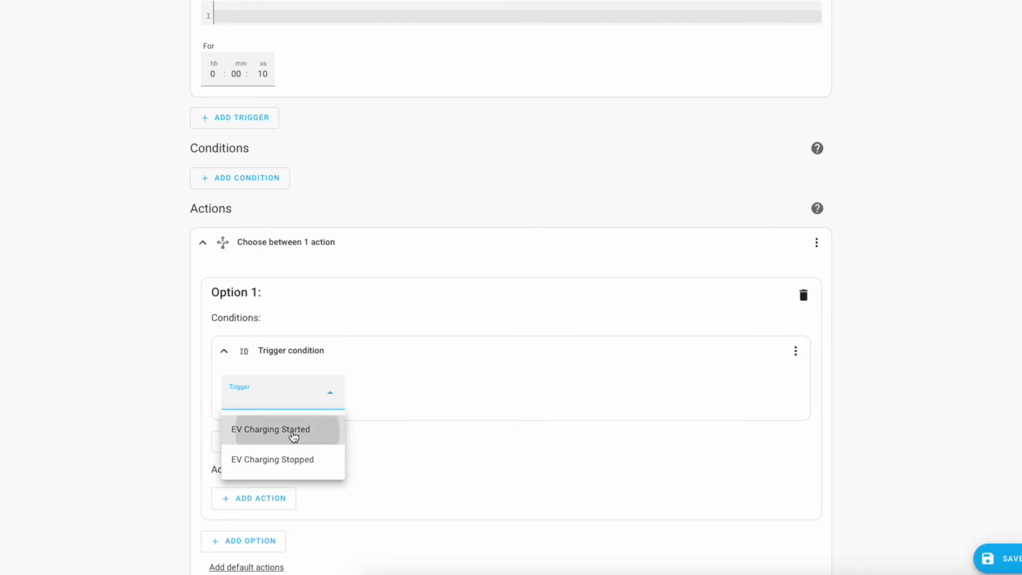
- Add an Automation: Turn off service call targeting Home Power Management to Option 1
{"action": "left_click", "coordinate": [262, 508]}
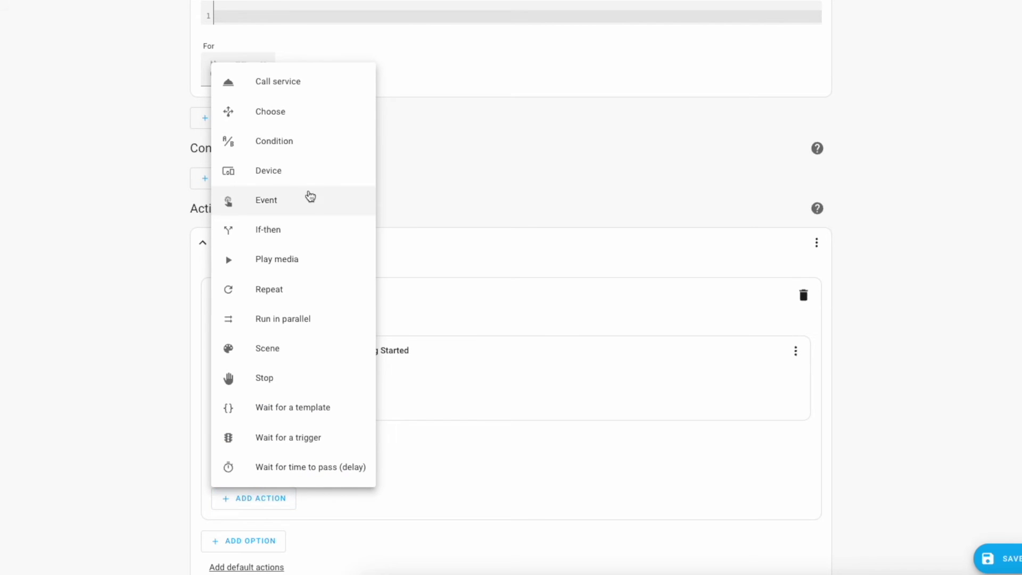
{"action": "left_click", "coordinate": [297, 84]}
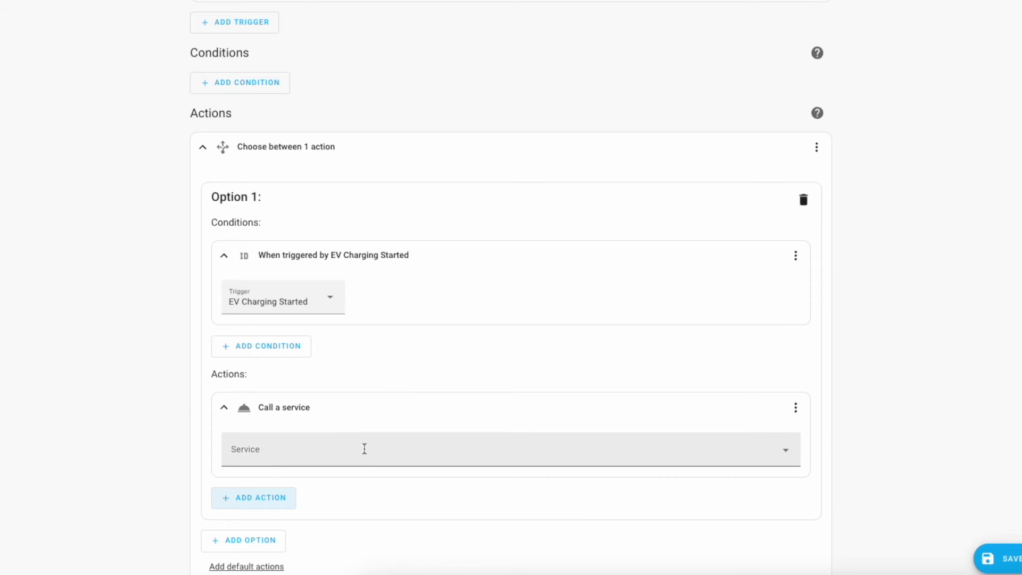
{"action": "left_click", "coordinate": [364, 449]}
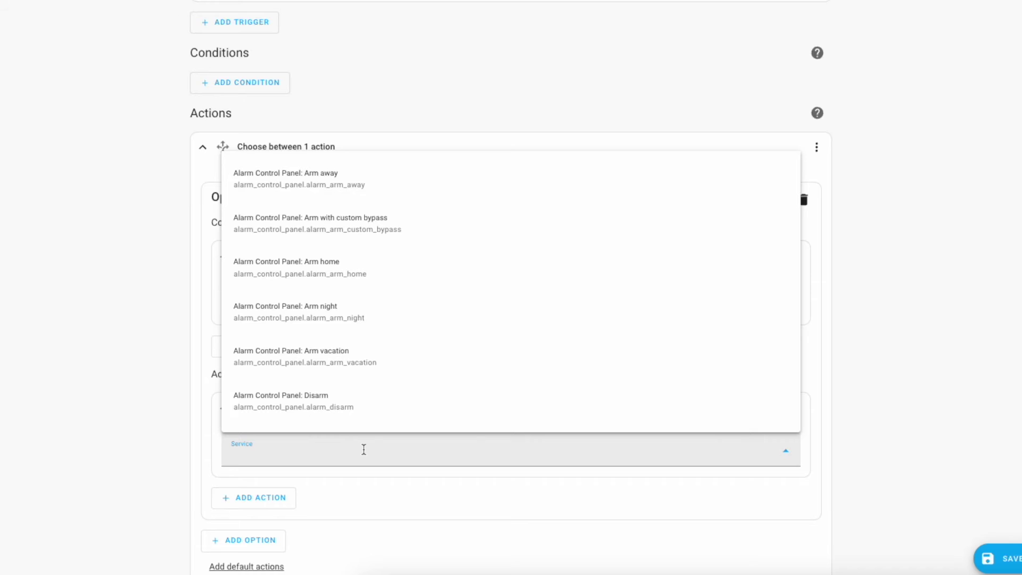
{"action": "type", "text": "auto"}
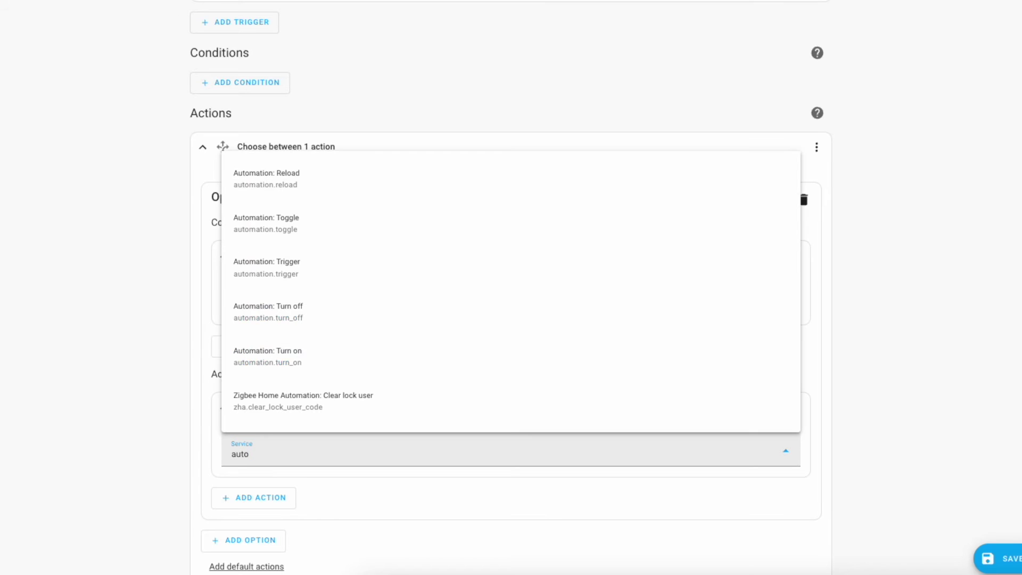
{"action": "left_click", "coordinate": [354, 323]}
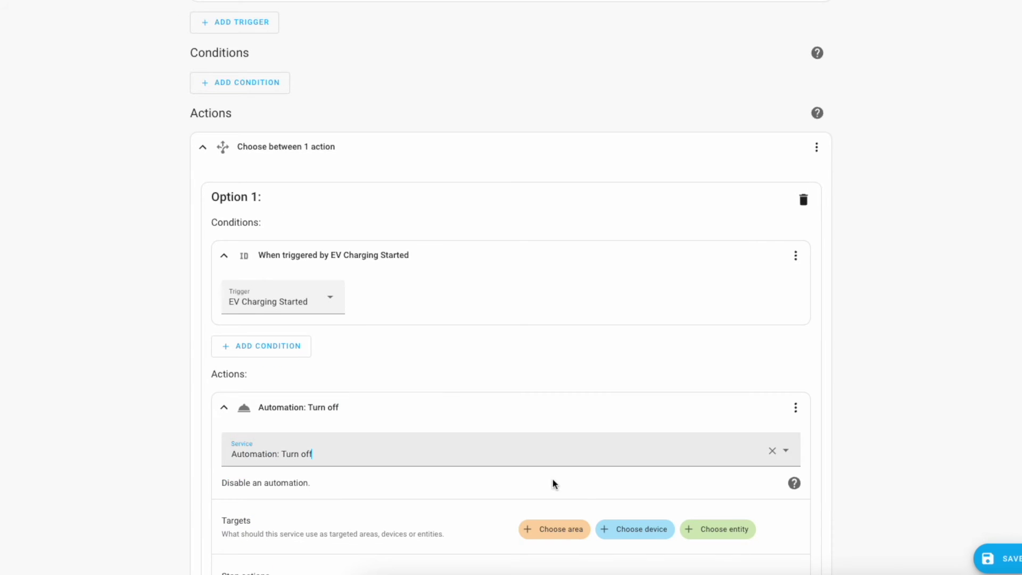
{"action": "left_click", "coordinate": [705, 529]}
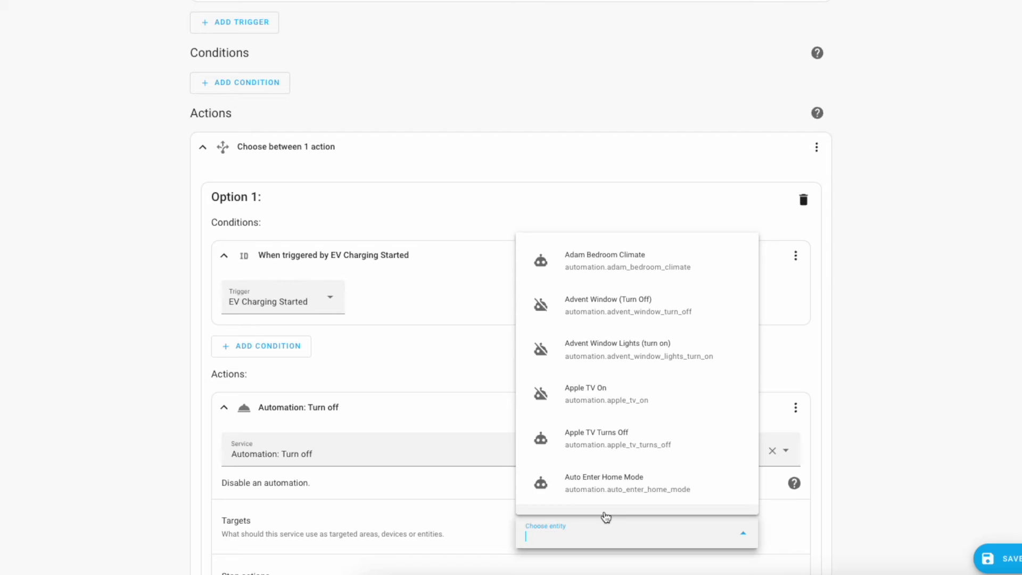
{"action": "type", "text": "home"}
{"action": "left_click", "coordinate": [582, 486]}
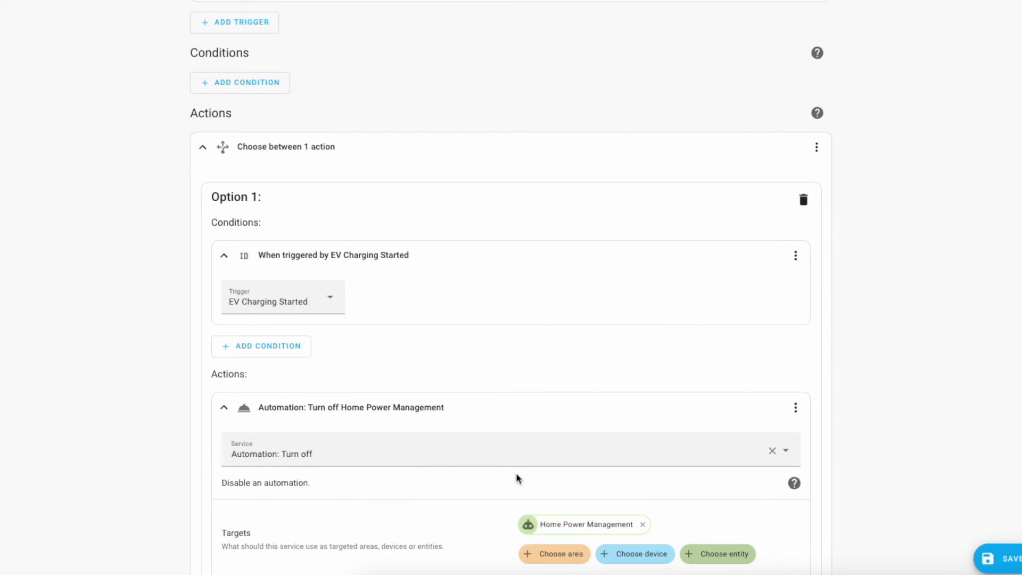
{"action": "scroll", "coordinate": [388, 479], "scroll_direction": "down", "scroll_amount": 4}
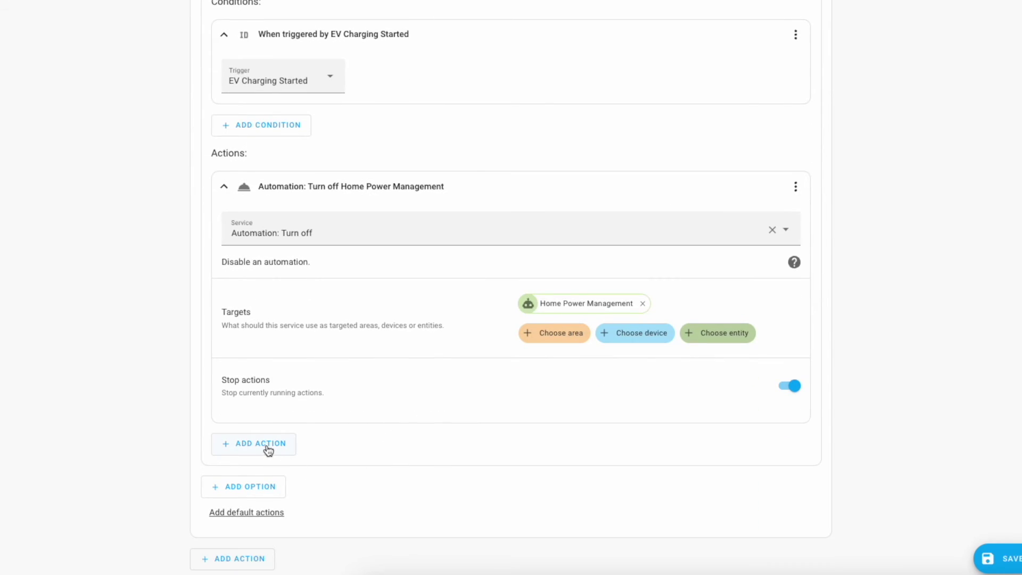
{"action": "left_click", "coordinate": [268, 450]}
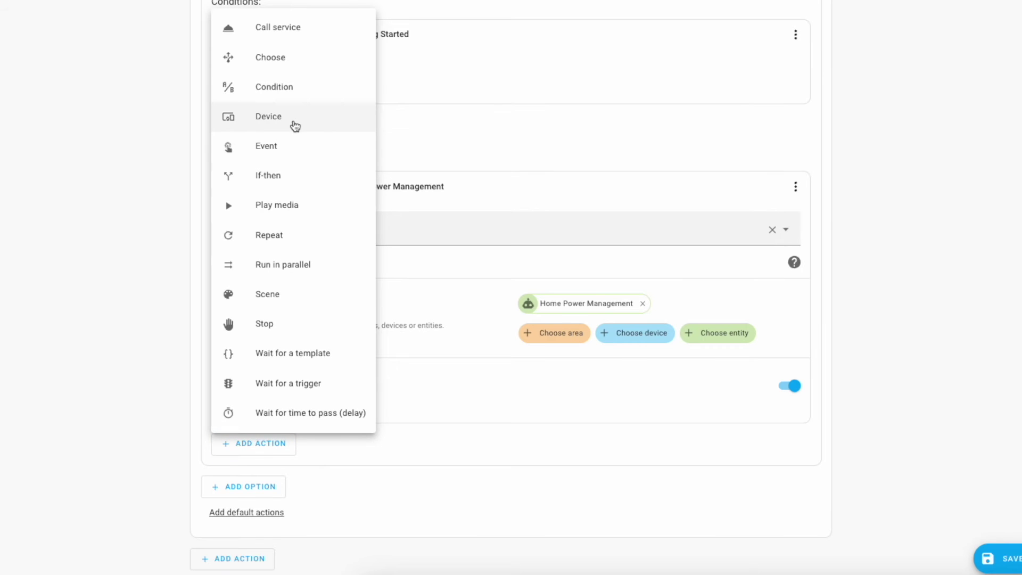
- Add an Input Boolean: Turn on call targeting Charge Batteries (Max Power) to Option 1
{"action": "left_click", "coordinate": [285, 39]}
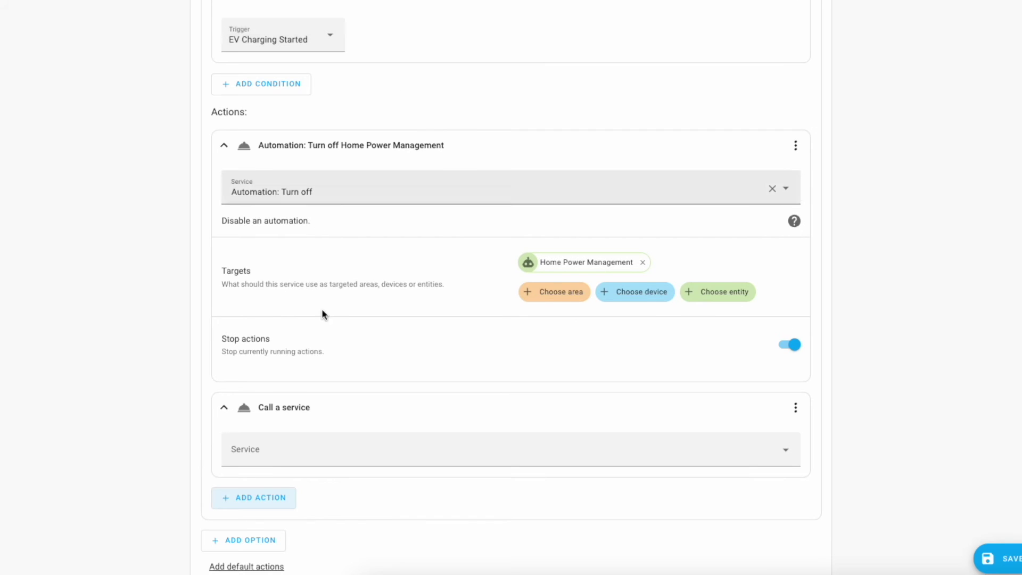
{"action": "left_click", "coordinate": [273, 453]}
{"action": "type", "text": "i"}
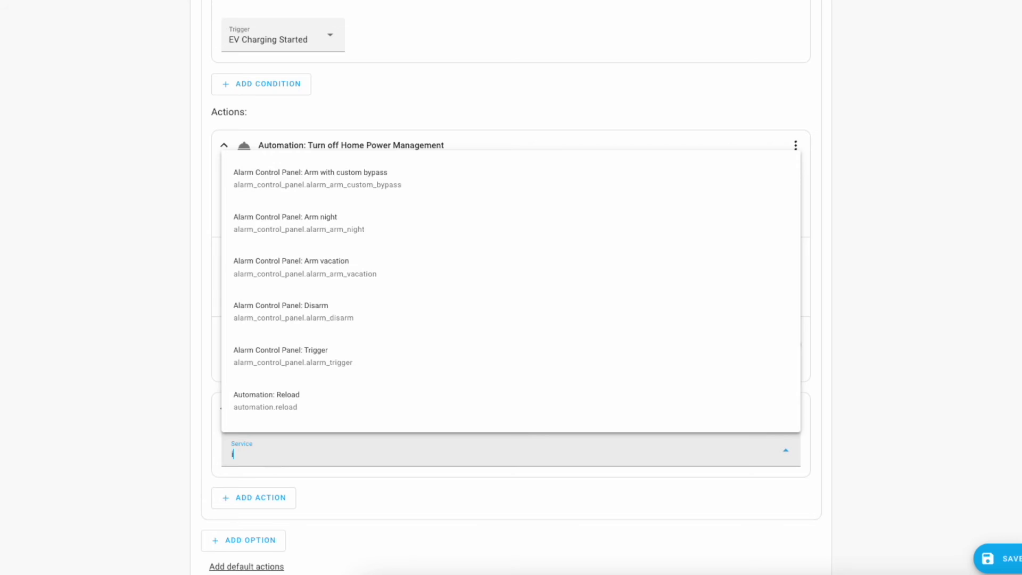
{"action": "type", "text": "nput_bool"}
{"action": "left_click", "coordinate": [311, 405]}
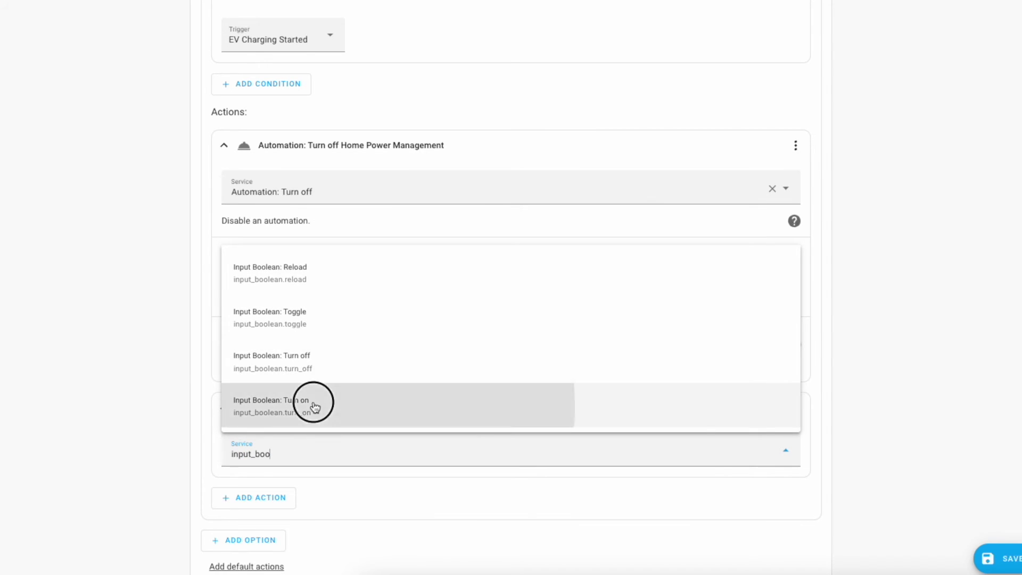
{"action": "left_click", "coordinate": [741, 528]}
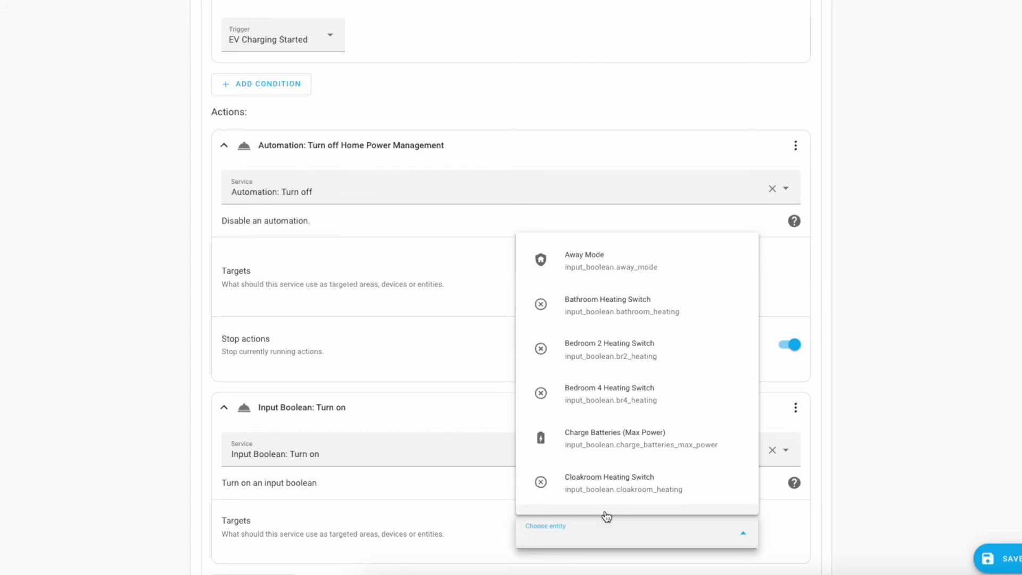
{"action": "type", "text": "max"}
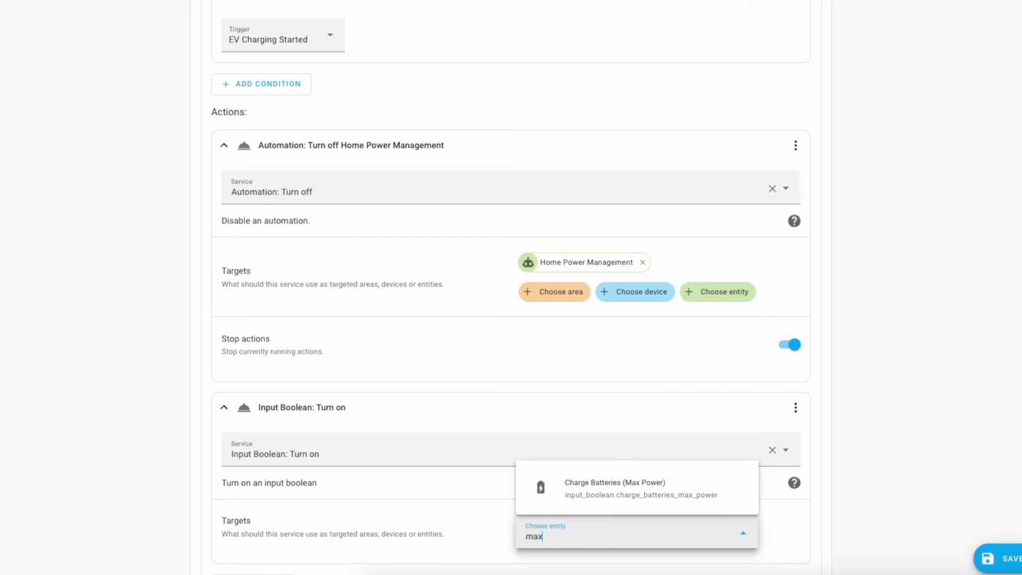
{"action": "left_click", "coordinate": [602, 500]}
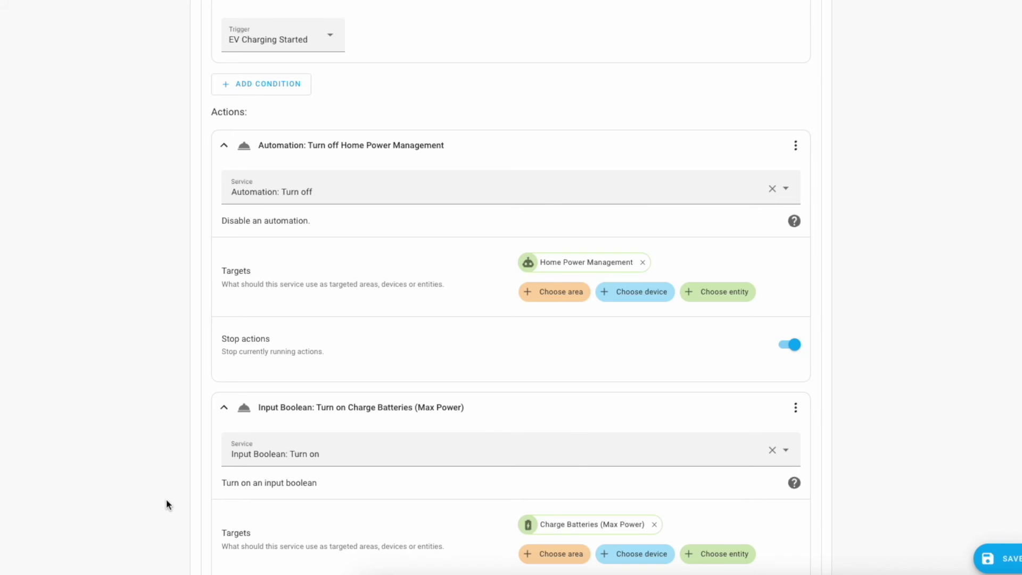
{"action": "scroll", "coordinate": [166, 505], "scroll_direction": "down", "scroll_amount": 3}
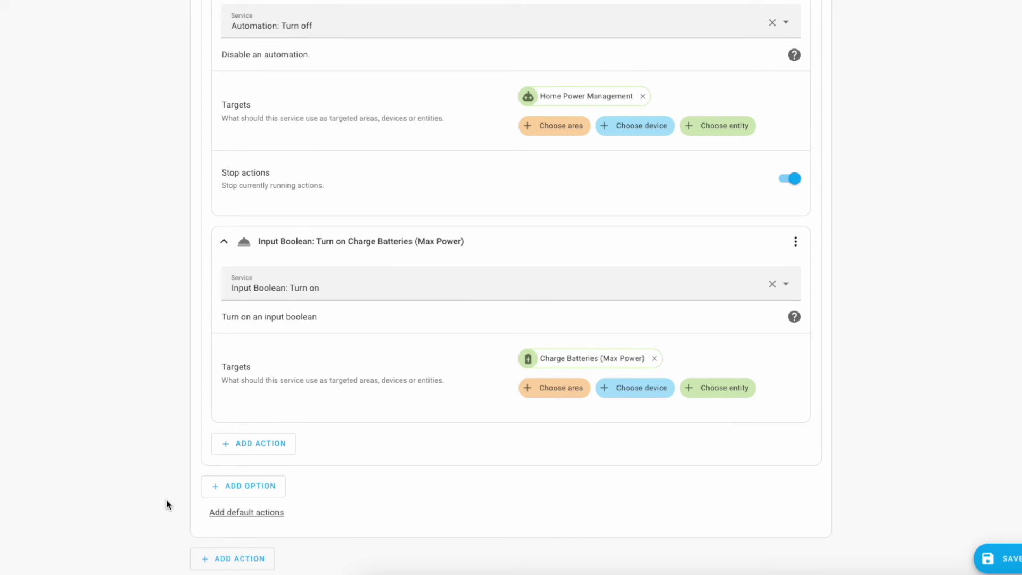
- Add Option 2 with a Triggered by EV Charging Stopped condition
{"action": "left_click", "coordinate": [237, 489]}
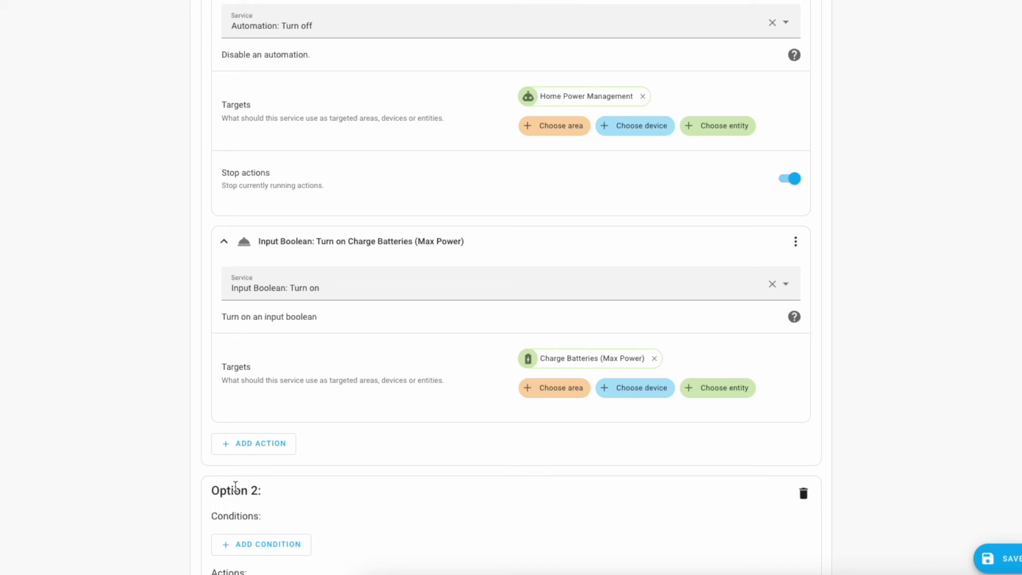
{"action": "scroll", "coordinate": [280, 527], "scroll_direction": "down", "scroll_amount": 3}
{"action": "left_click", "coordinate": [283, 392]}
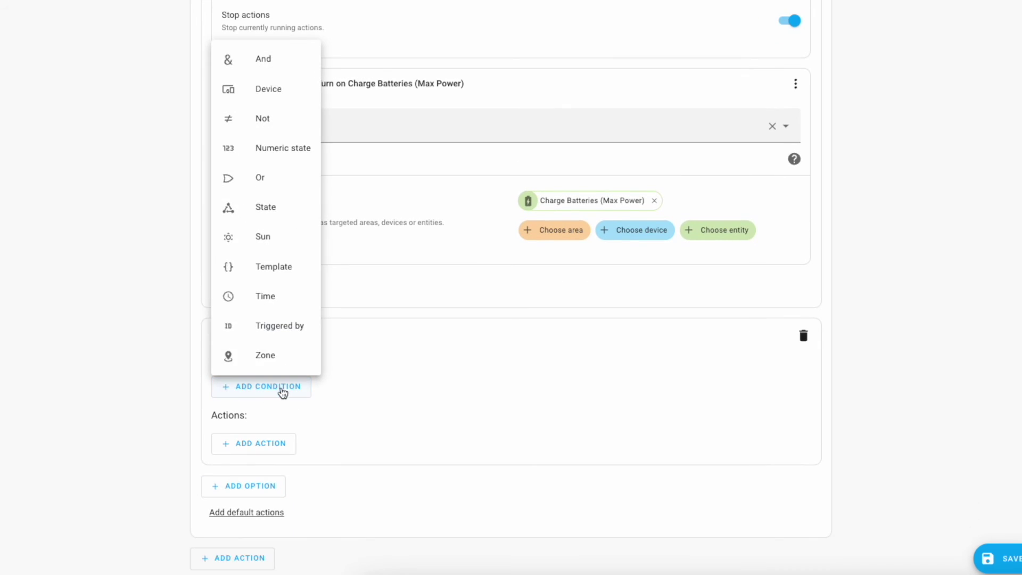
{"action": "left_click", "coordinate": [295, 328]}
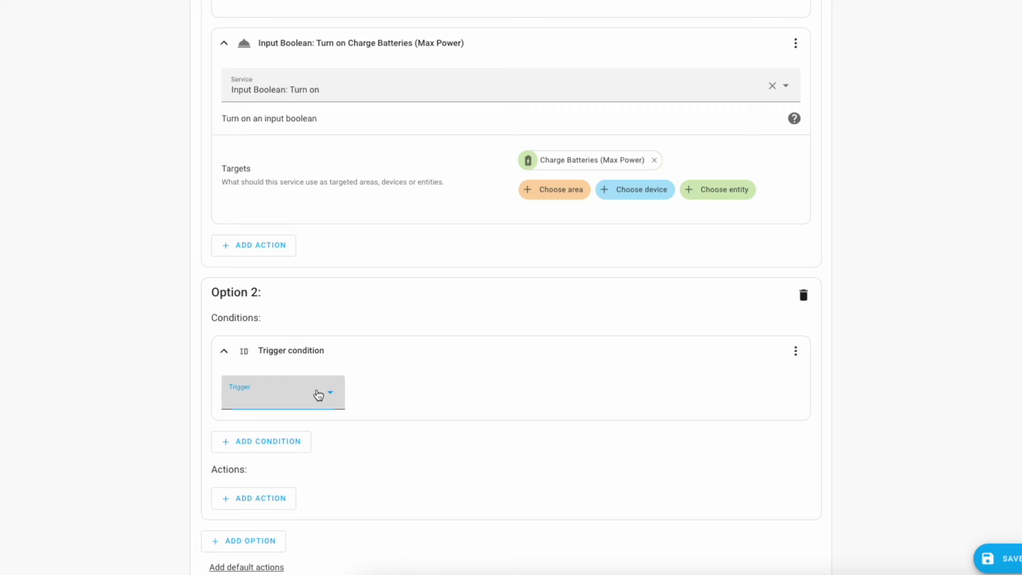
{"action": "left_click", "coordinate": [319, 392]}
{"action": "left_click", "coordinate": [291, 459]}
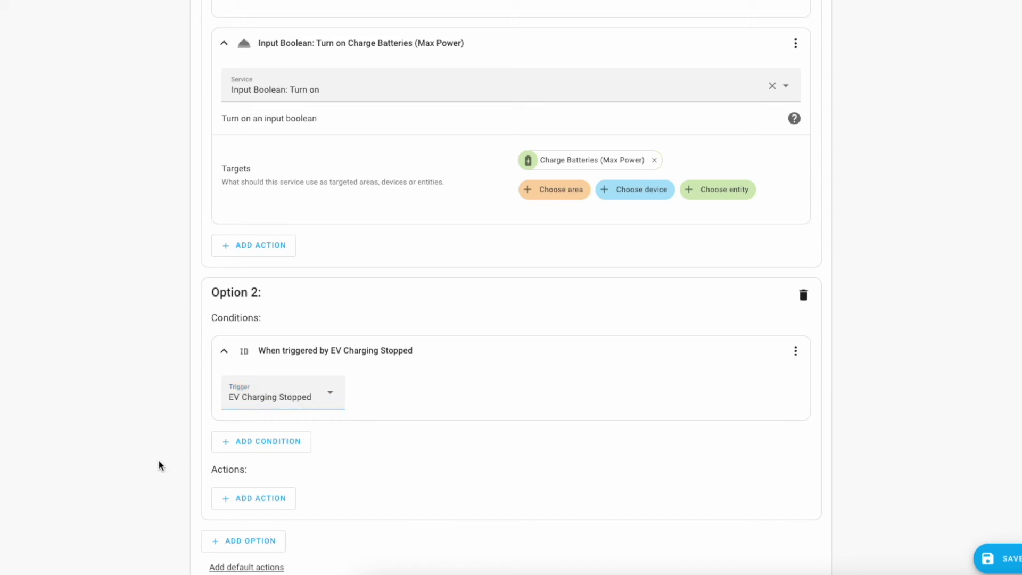
- Give Option 2 an Input Boolean: Turn off call targeting Charge Batteries (Max Power)
{"action": "left_click", "coordinate": [273, 501]}
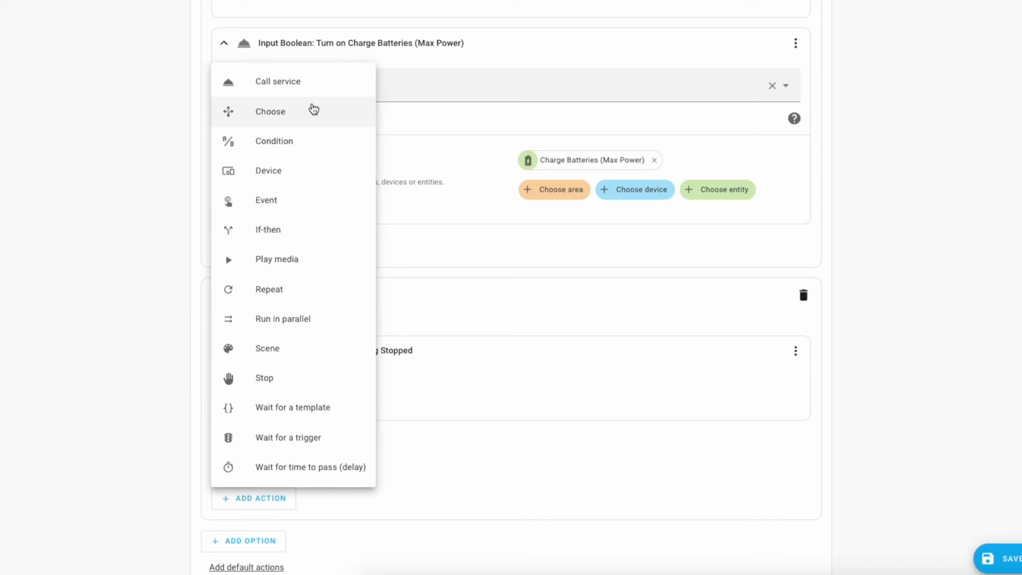
{"action": "left_click", "coordinate": [315, 92]}
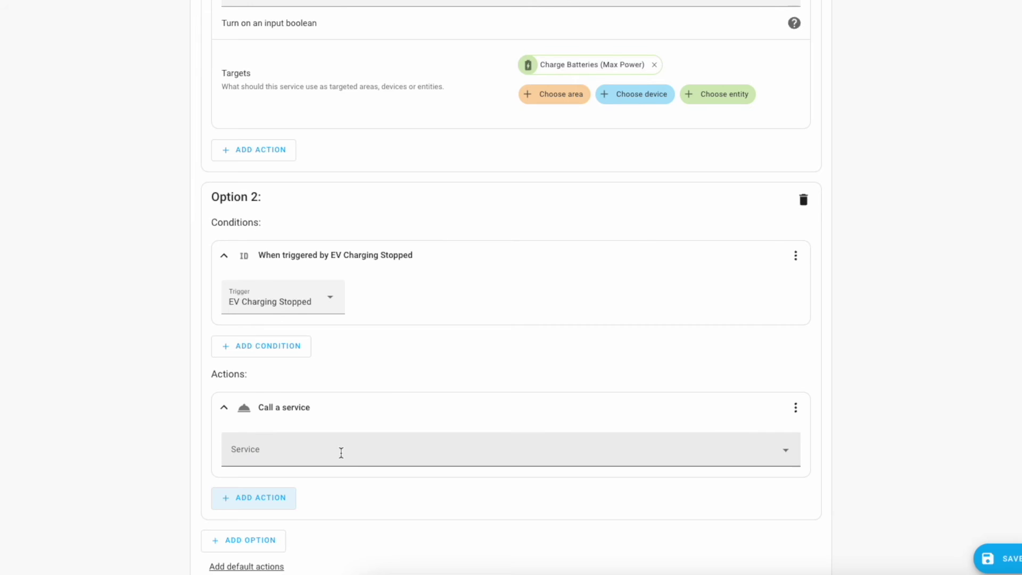
{"action": "left_click", "coordinate": [340, 452]}
{"action": "type", "text": "i"}
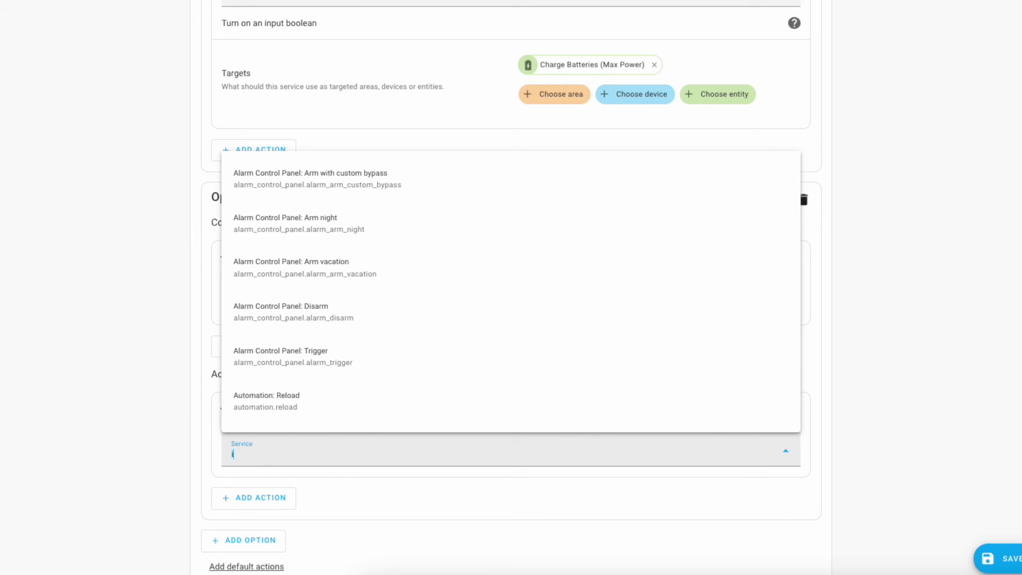
{"action": "type", "text": "nput_bn"}
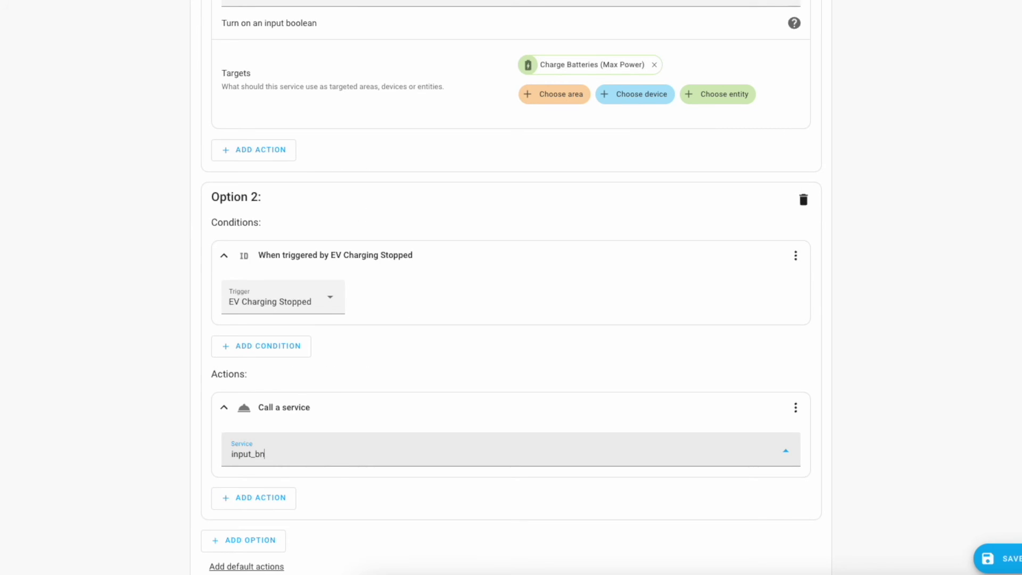
{"action": "key", "text": "BackSpace"}
{"action": "type", "text": "oole"}
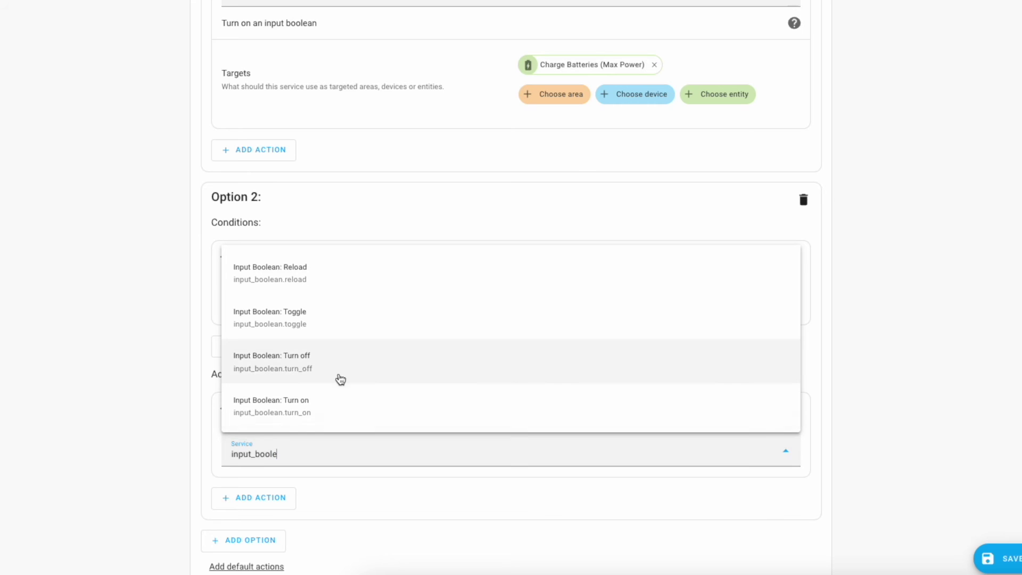
{"action": "left_click", "coordinate": [336, 375]}
{"action": "scroll", "coordinate": [240, 430], "scroll_direction": "down", "scroll_amount": 1}
{"action": "scroll", "coordinate": [240, 430], "scroll_direction": "down", "scroll_amount": 2}
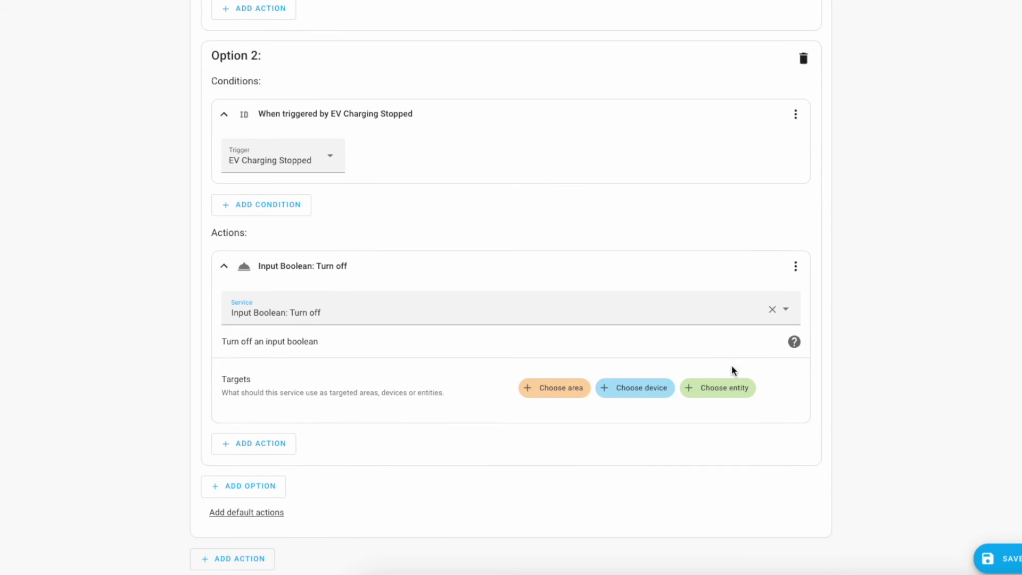
{"action": "left_click", "coordinate": [718, 388]}
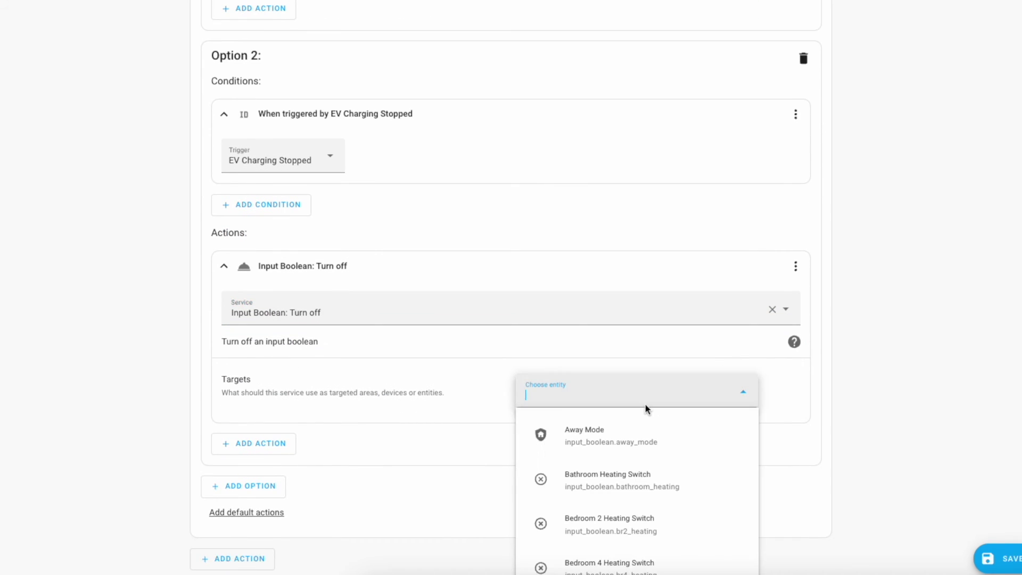
{"action": "type", "text": "max"}
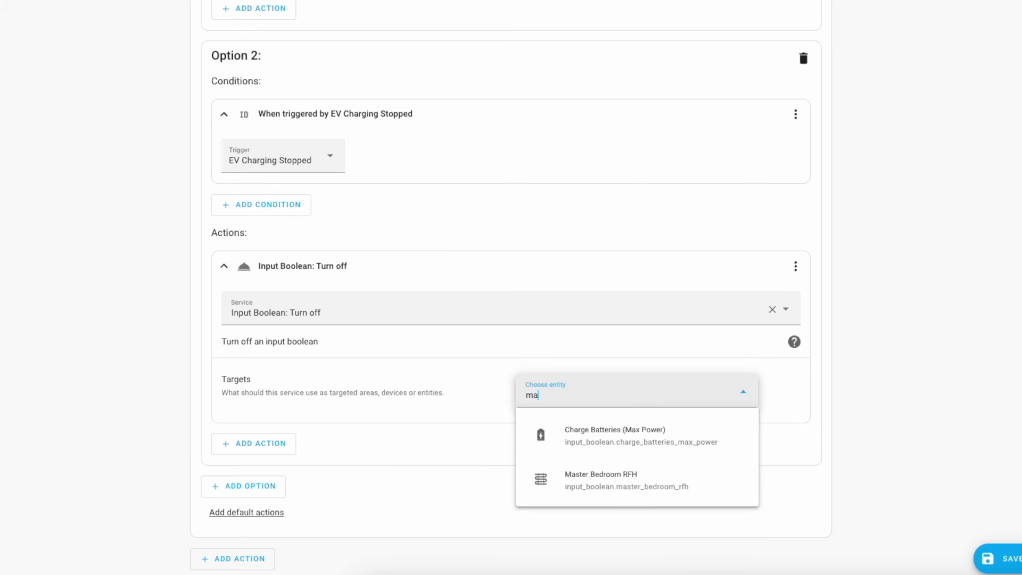
{"action": "left_click", "coordinate": [628, 439]}
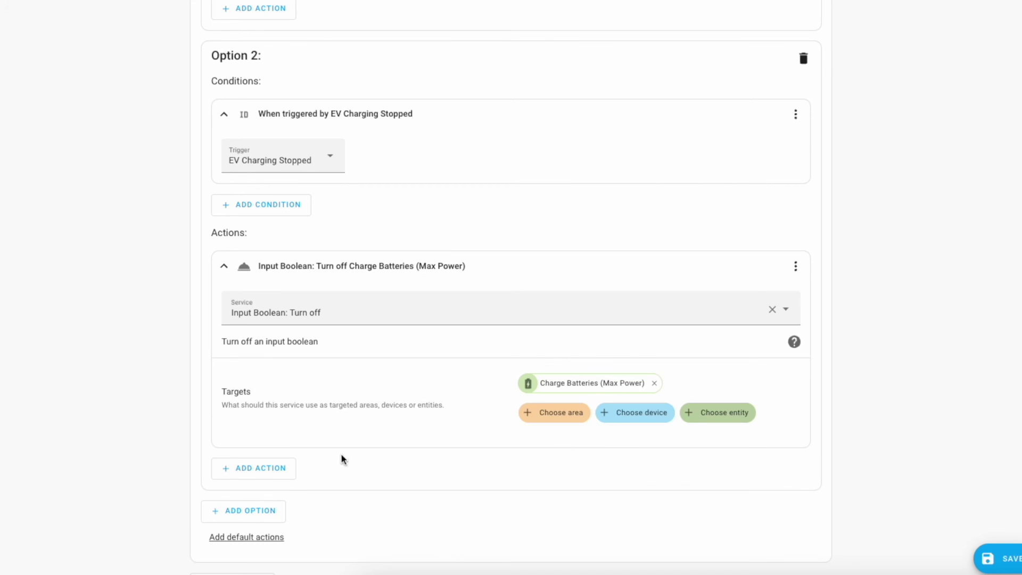
{"action": "left_click", "coordinate": [276, 478]}
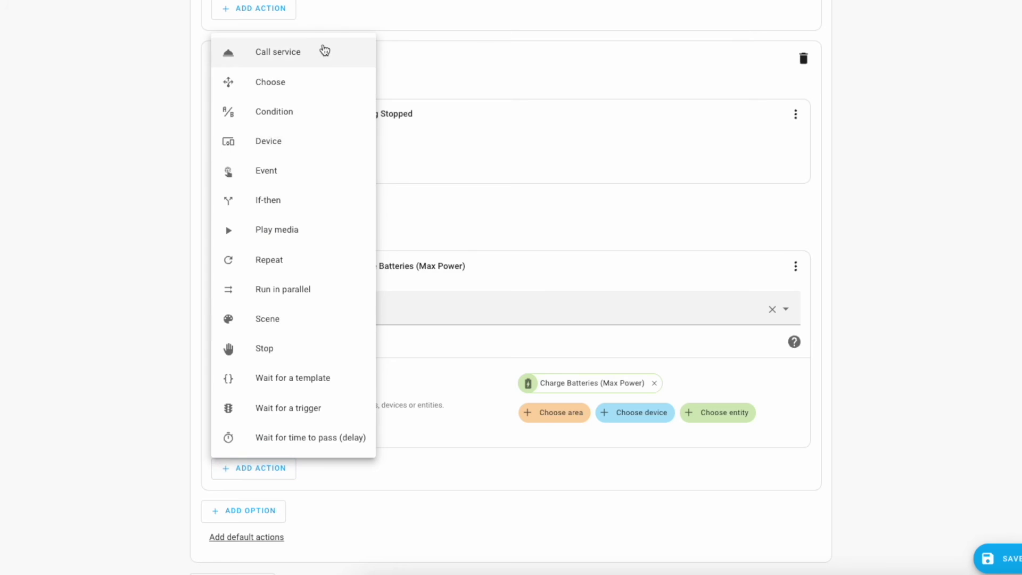
- Add an Automation: Turn on call targeting Home Power Management to Option 2
{"action": "left_click", "coordinate": [325, 55]}
{"action": "left_click", "coordinate": [324, 447]}
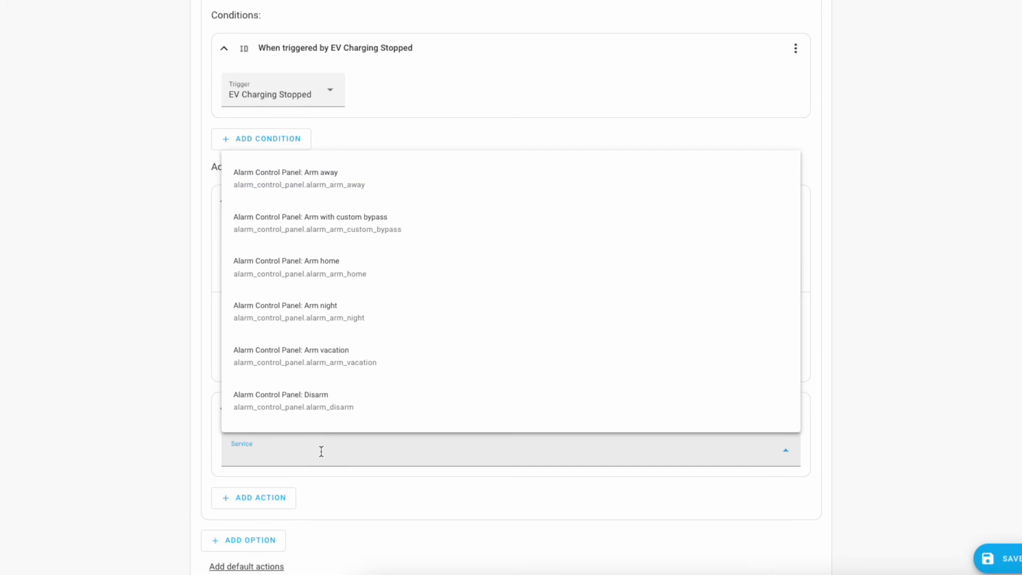
{"action": "type", "text": "autom"}
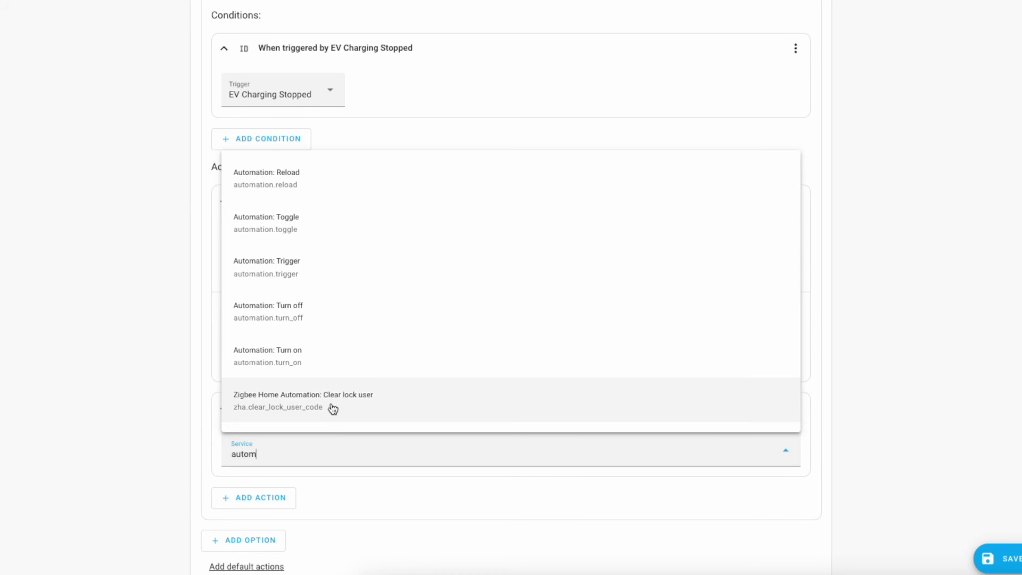
{"action": "left_click", "coordinate": [315, 367]}
{"action": "scroll", "coordinate": [387, 465], "scroll_direction": "down", "scroll_amount": 2}
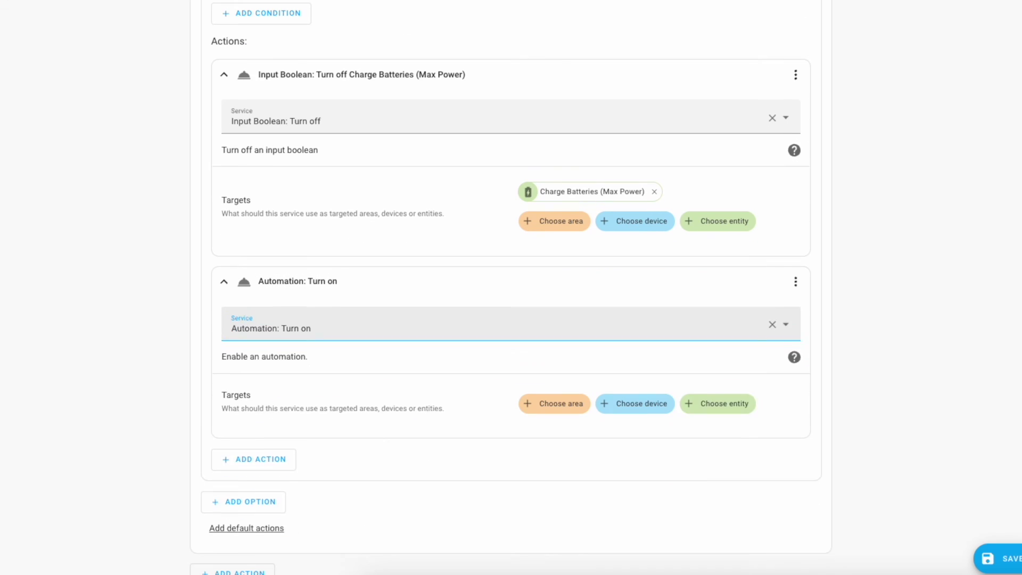
{"action": "left_click", "coordinate": [751, 403]}
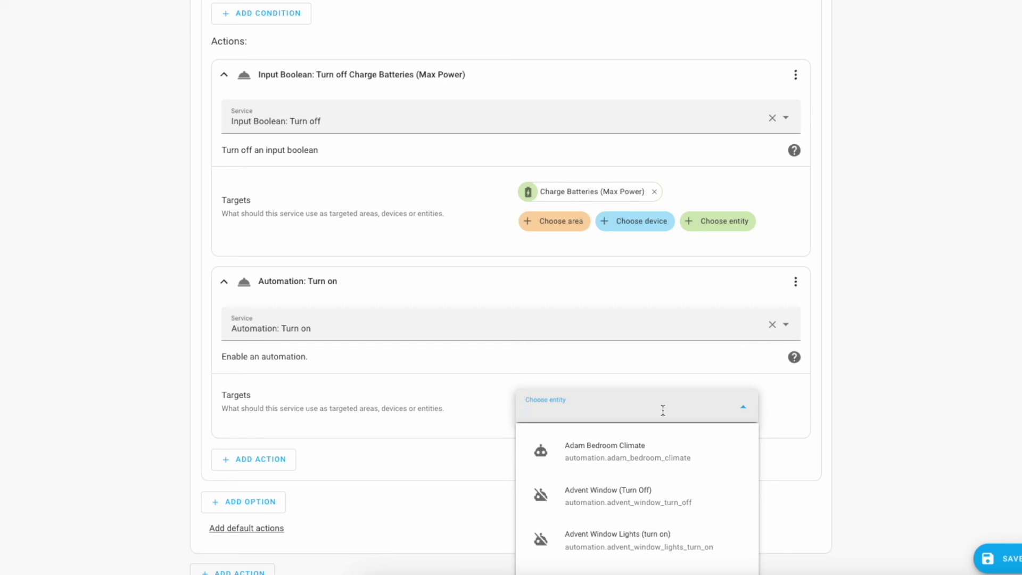
{"action": "type", "text": "home pow"}
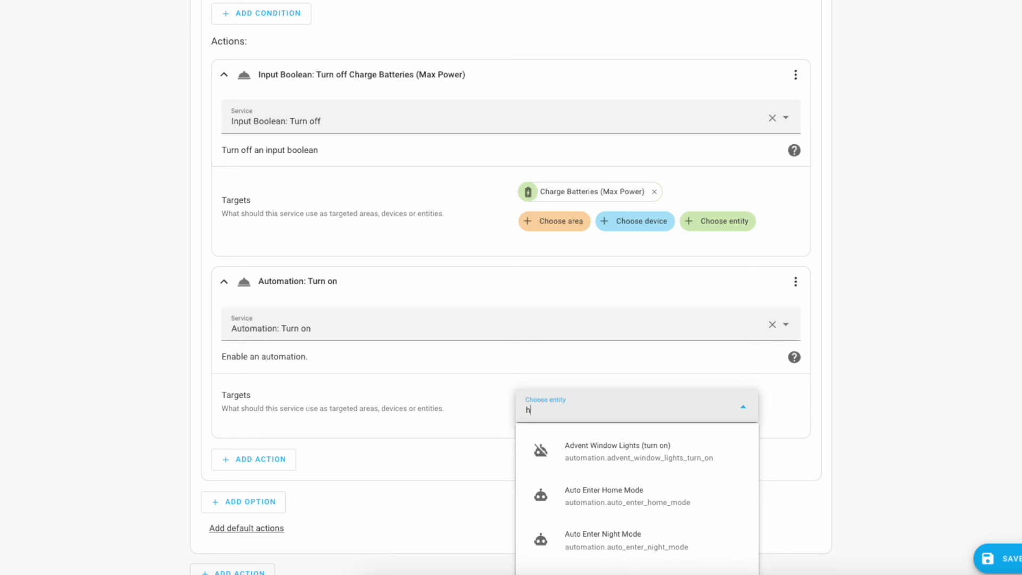
{"action": "left_click", "coordinate": [660, 451]}
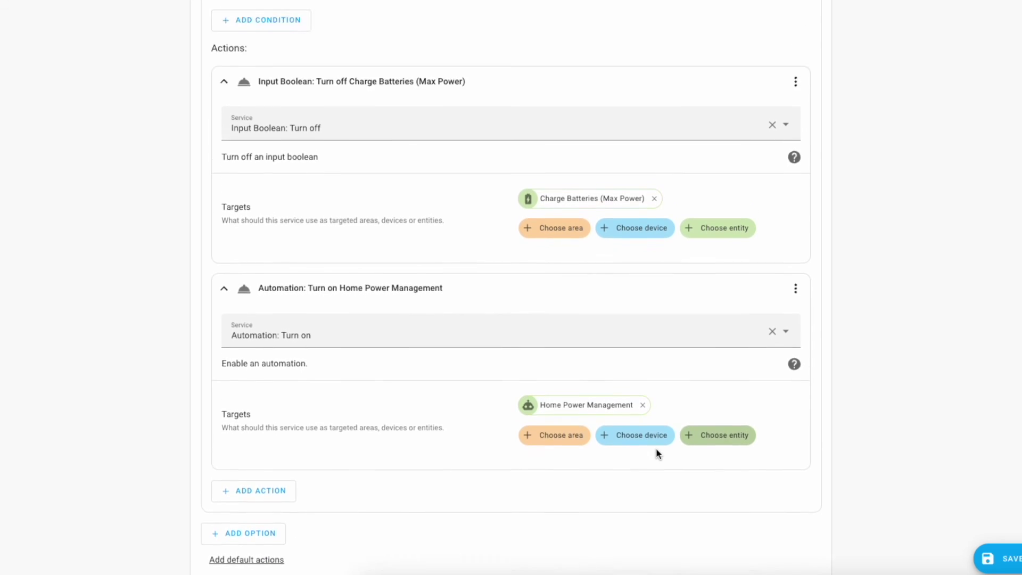
- Save the automation under the name 'IO EV Charging'
{"action": "scroll", "coordinate": [656, 449], "scroll_direction": "up", "scroll_amount": 15}
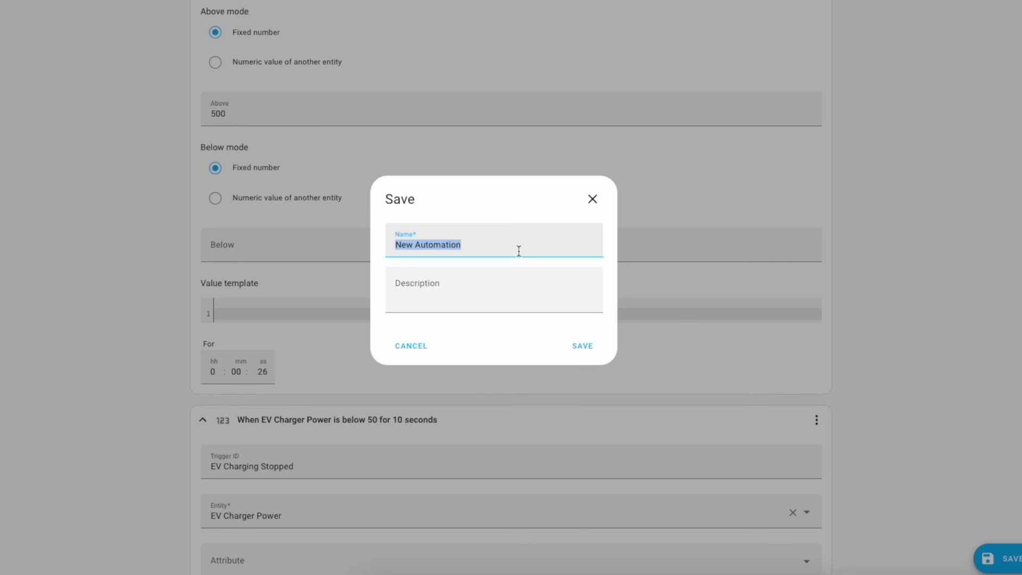
{"action": "type", "text": "IO EV Charging"}
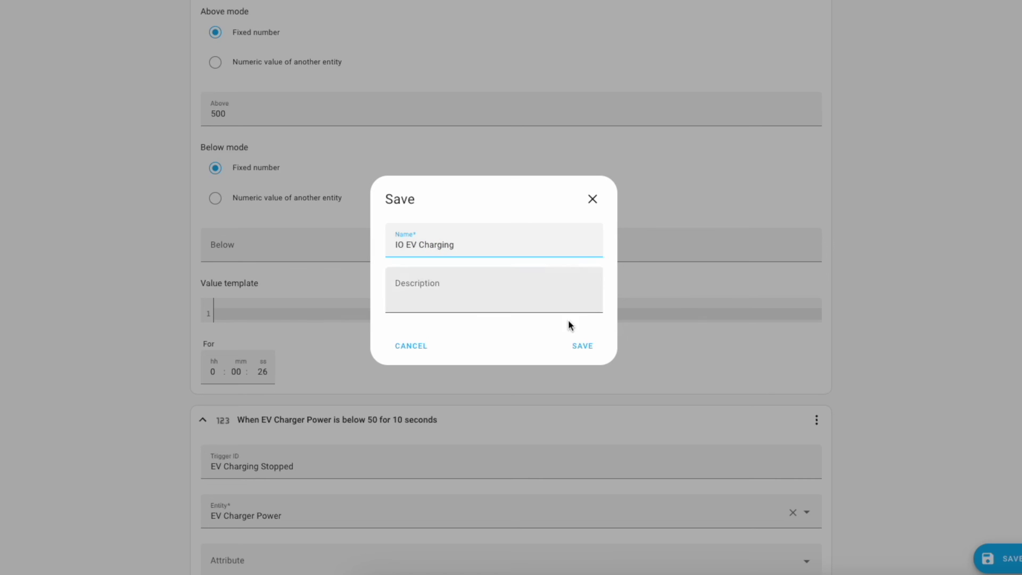
{"action": "left_click", "coordinate": [584, 347]}
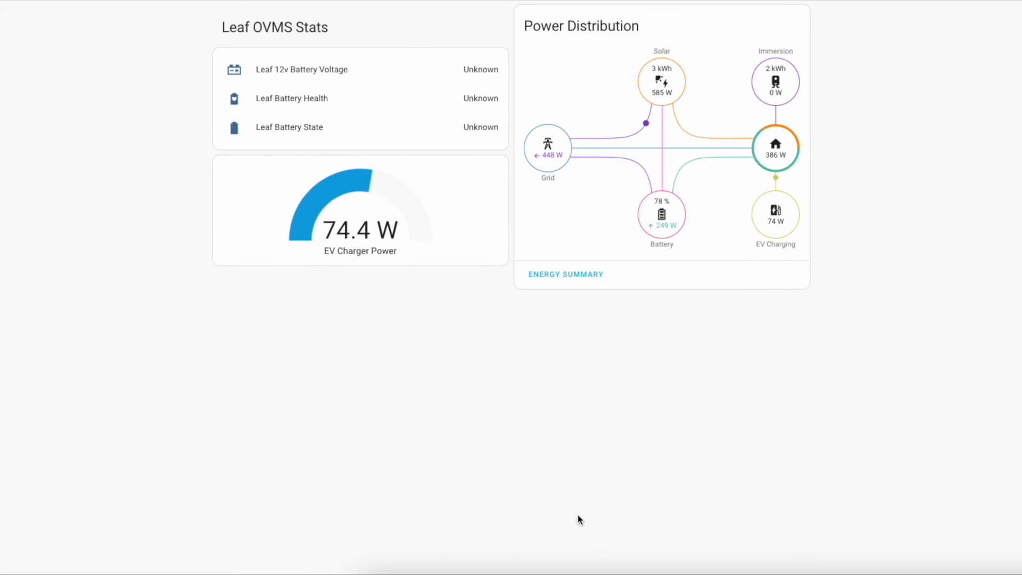